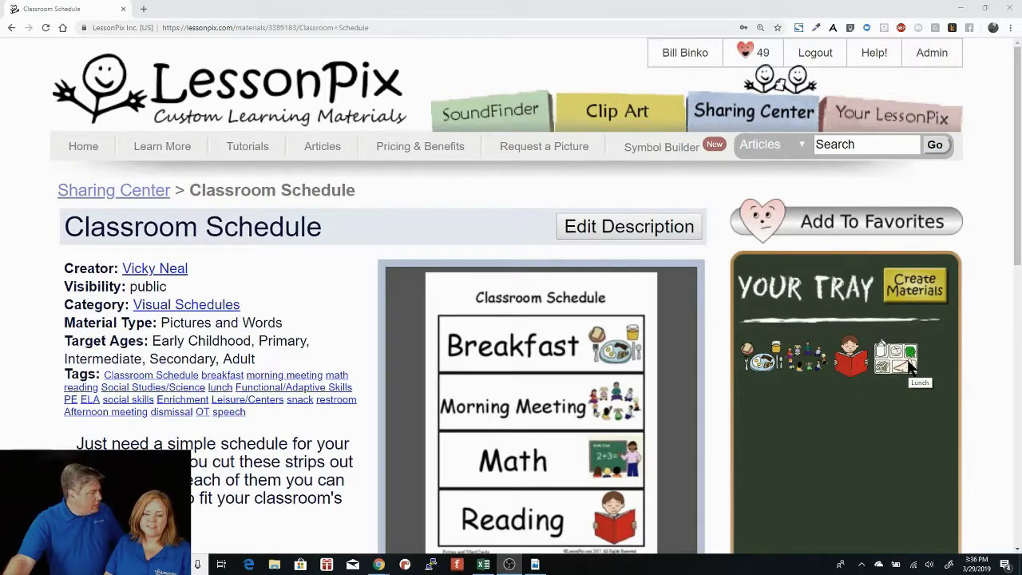
{"action": "left_click", "coordinate": [913, 292]}
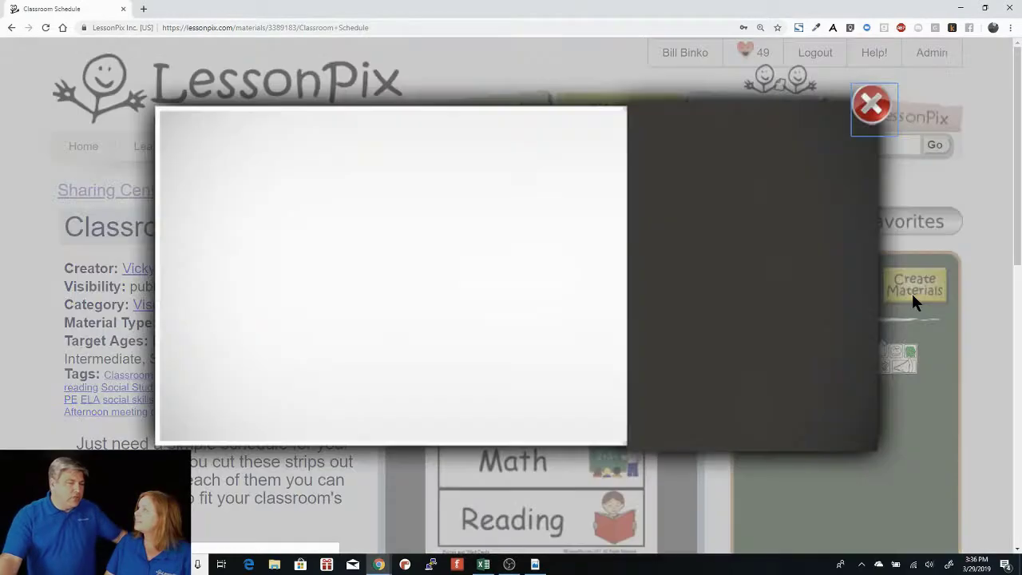
{"action": "left_click", "coordinate": [274, 269]}
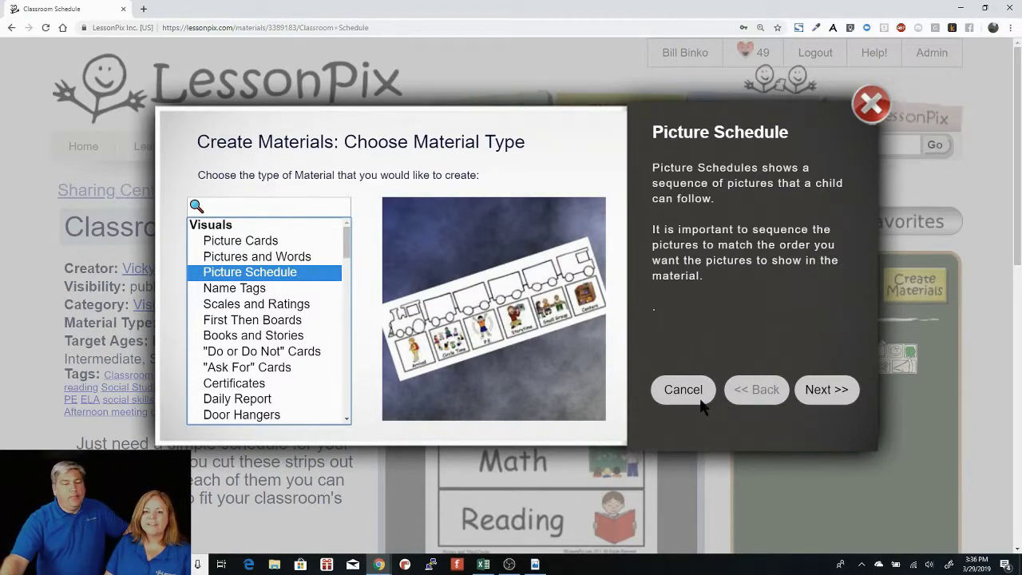
{"action": "left_click", "coordinate": [827, 391]}
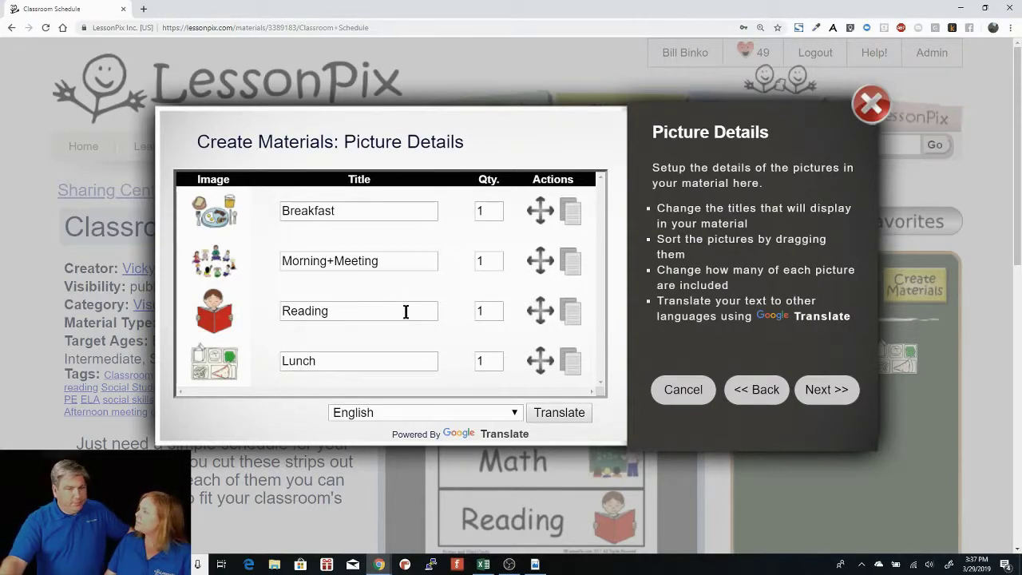
{"action": "left_click", "coordinate": [871, 104]}
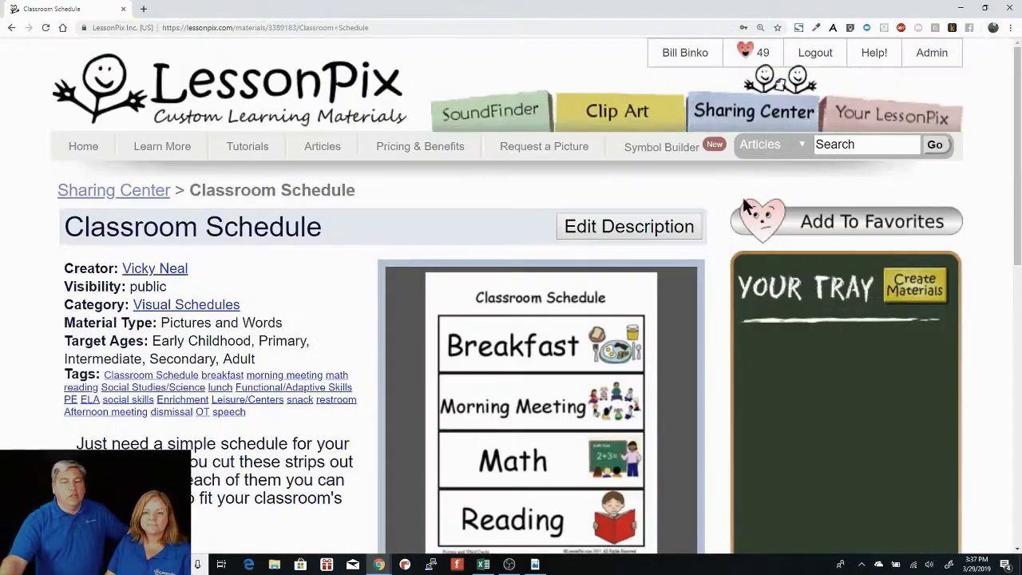
- Switch the site search to images and search for "blank"
{"action": "left_click", "coordinate": [786, 145]}
{"action": "left_click", "coordinate": [773, 176]}
{"action": "left_click", "coordinate": [828, 146]}
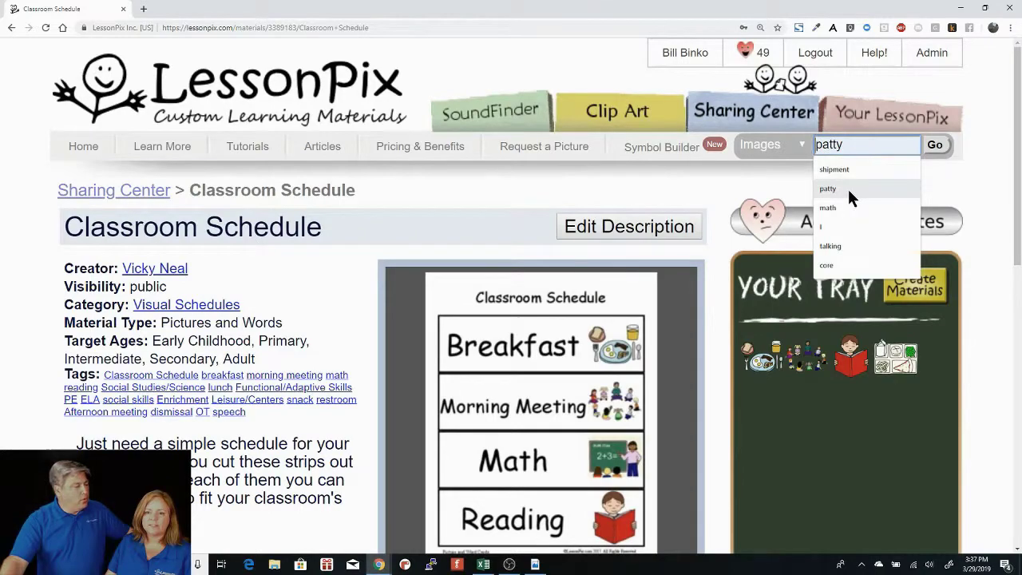
{"action": "type", "text": "b"}
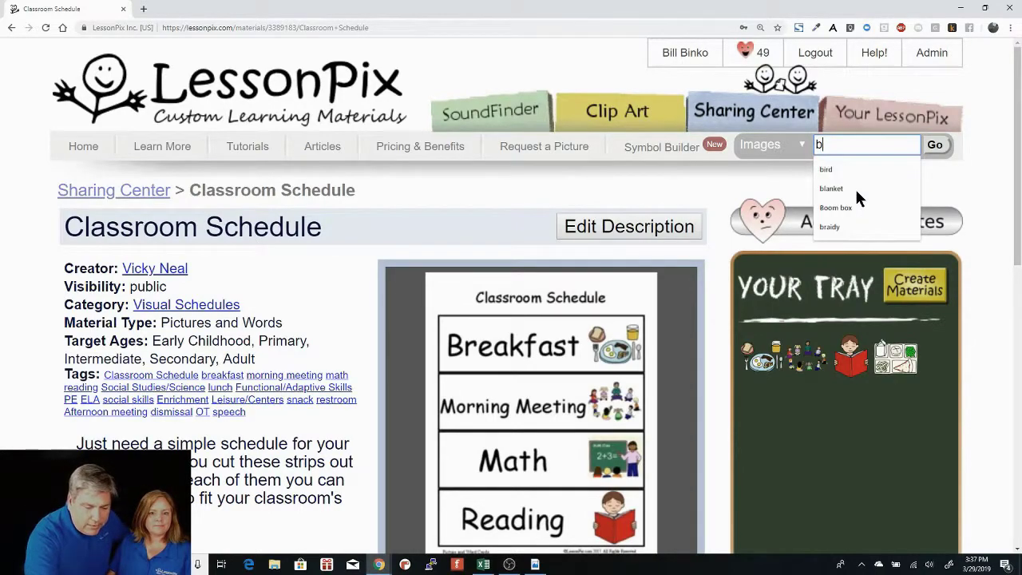
{"action": "type", "text": "lank"}
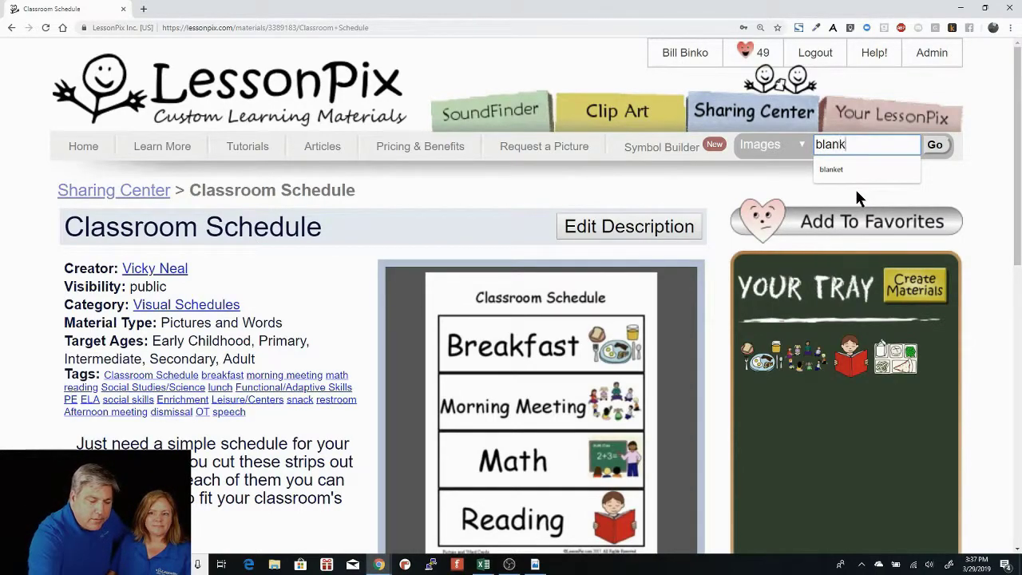
{"action": "key", "text": "Return"}
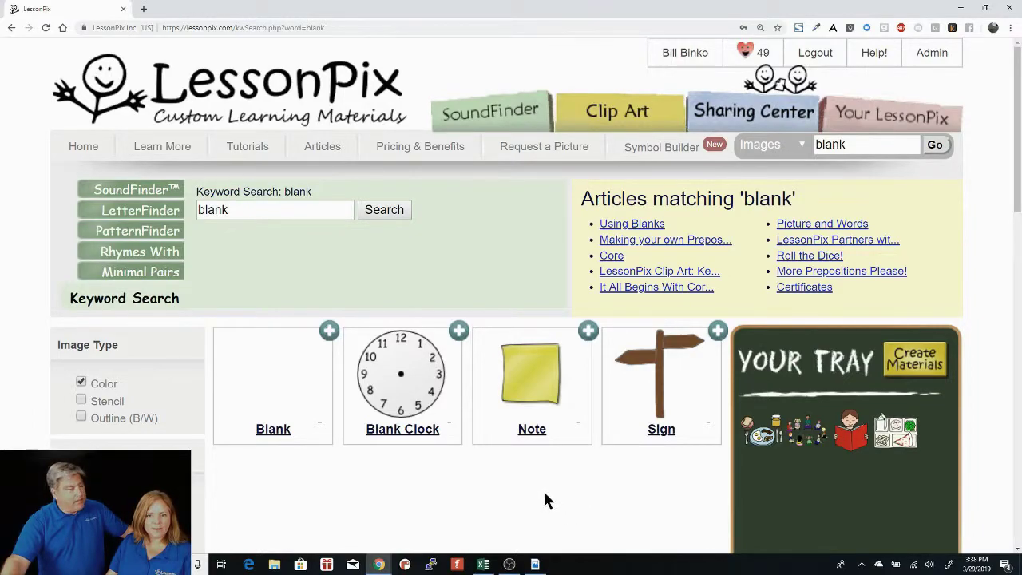
- Add the Blank and Note pictures to the tray, and discard the Note picture in the tray's trash
{"action": "scroll", "coordinate": [632, 476], "scroll_direction": "down", "scroll_amount": 2}
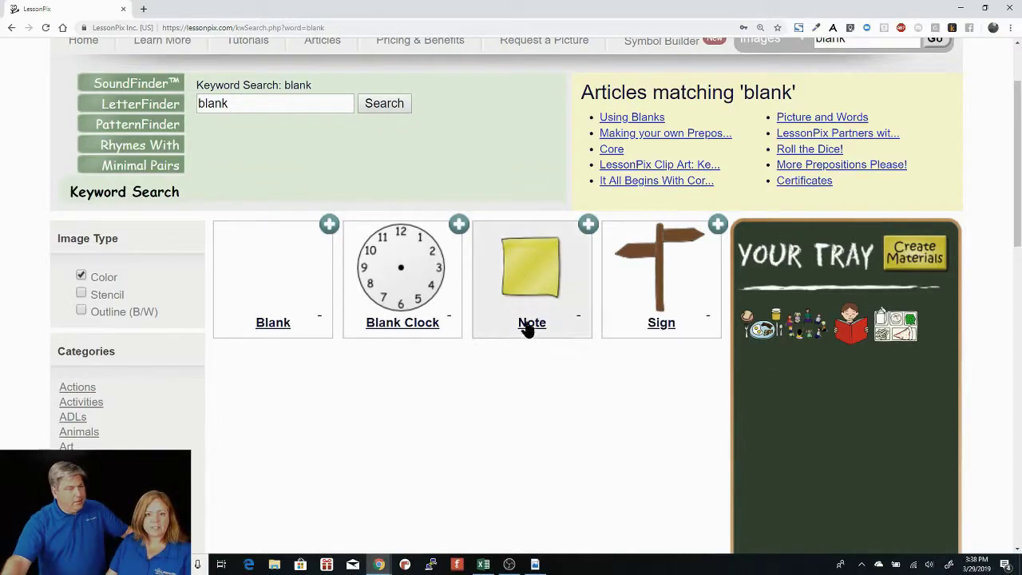
{"action": "left_click_drag", "start_coordinate": [608, 298], "coordinate": [805, 375]}
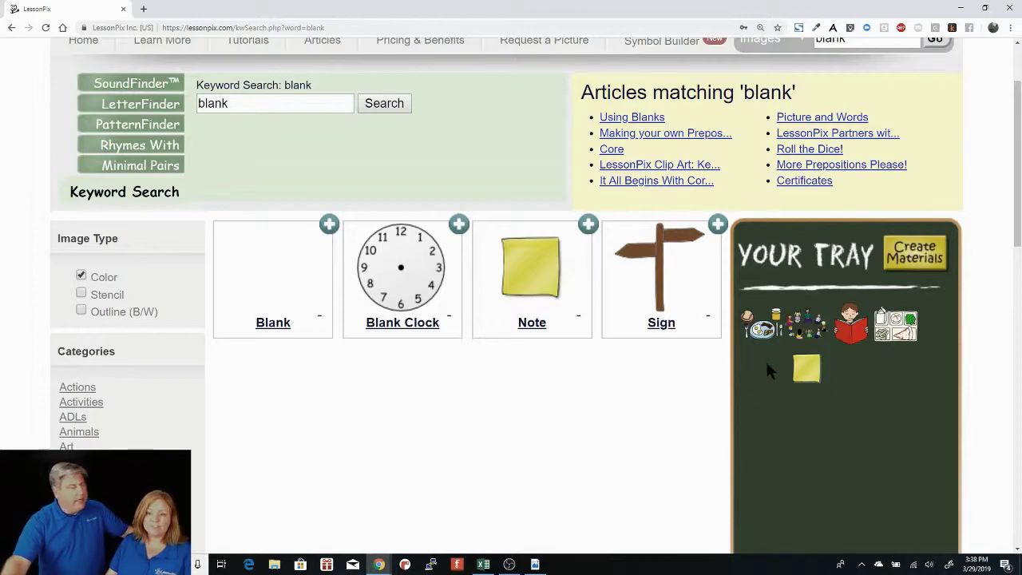
{"action": "scroll", "coordinate": [648, 426], "scroll_direction": "down", "scroll_amount": 2}
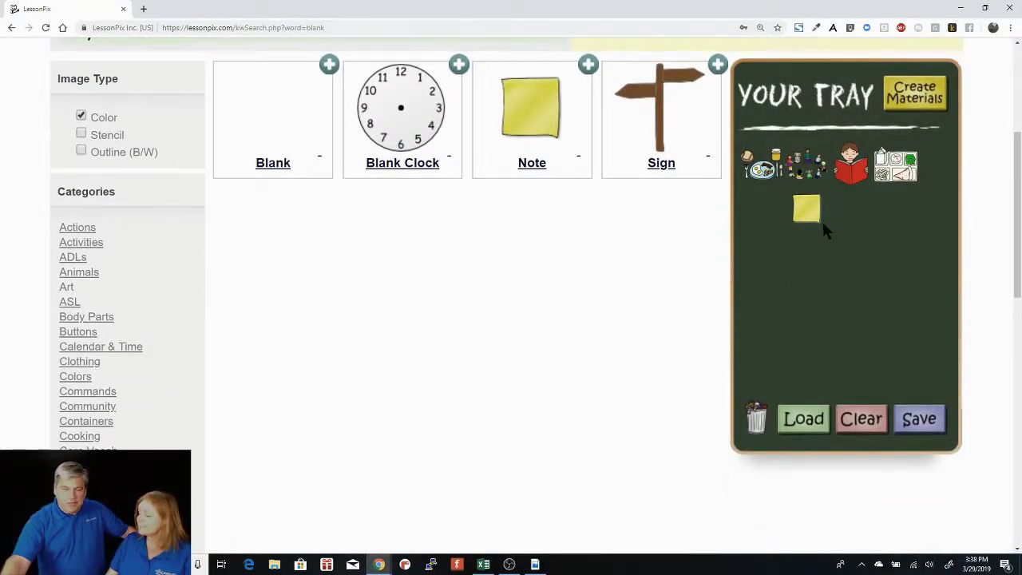
{"action": "left_click_drag", "start_coordinate": [814, 213], "coordinate": [755, 415]}
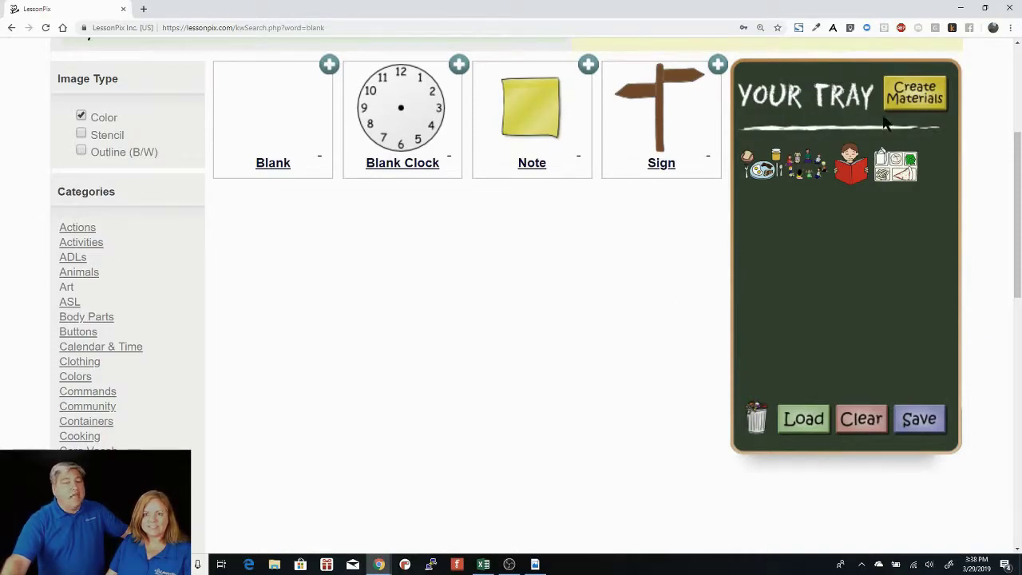
- Start a new Picture Schedule material from the tray pictures and proceed to the picture details
{"action": "left_click", "coordinate": [904, 97]}
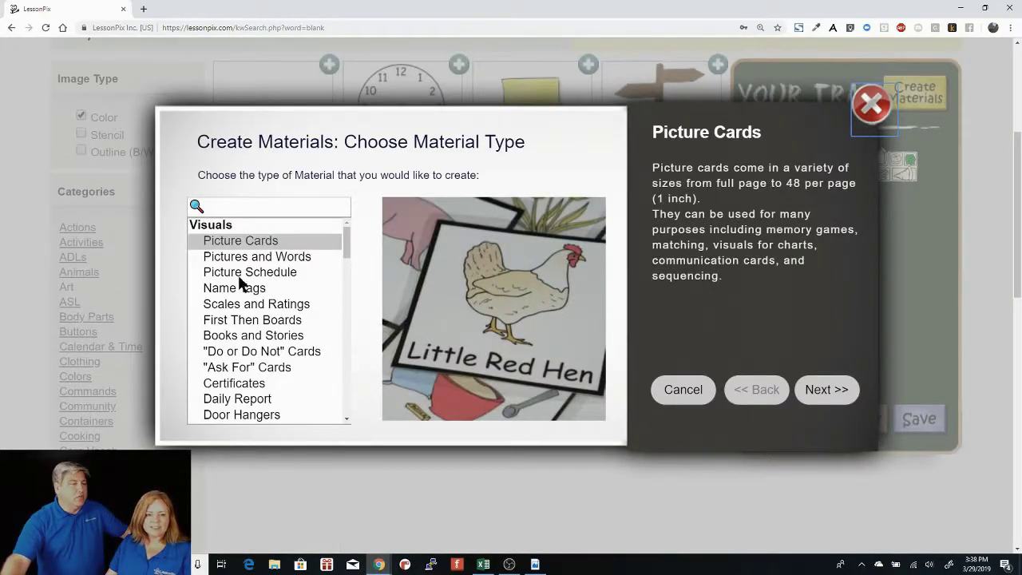
{"action": "left_click", "coordinate": [240, 272]}
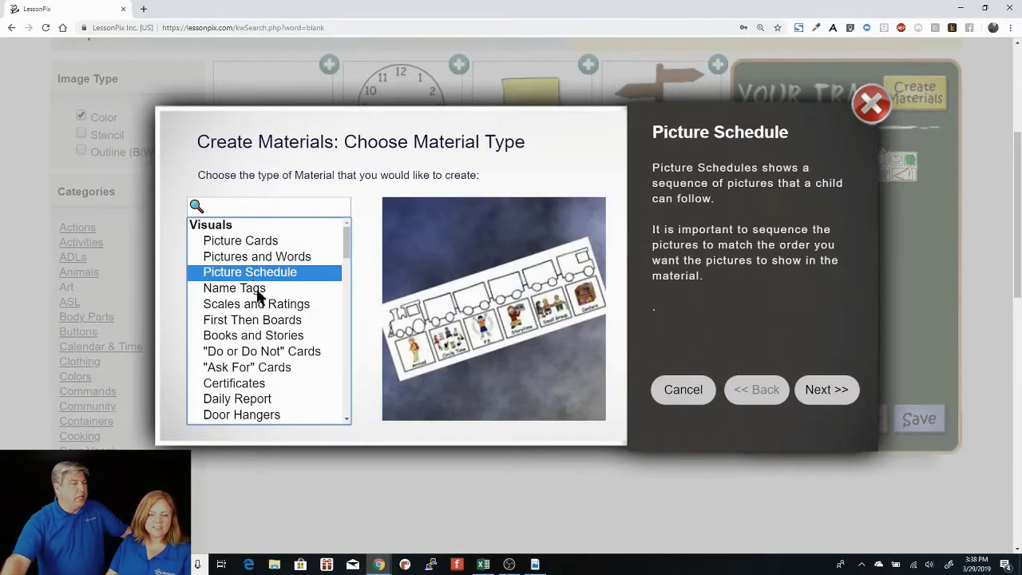
{"action": "left_click", "coordinate": [825, 389]}
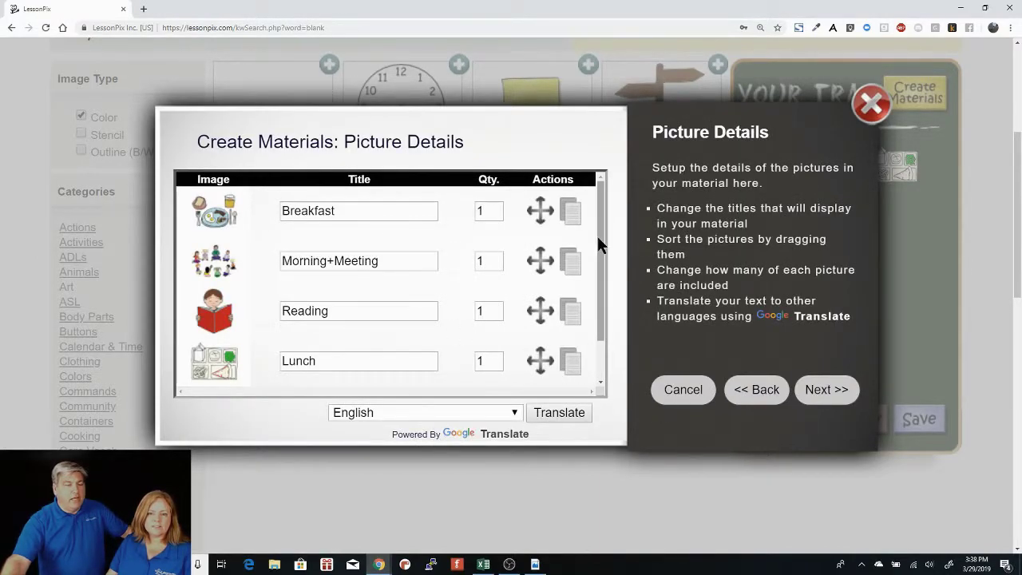
- Move the Blank picture between Reading and Lunch in the schedule order and clear its title
{"action": "scroll", "coordinate": [598, 242], "scroll_direction": "down", "scroll_amount": 1}
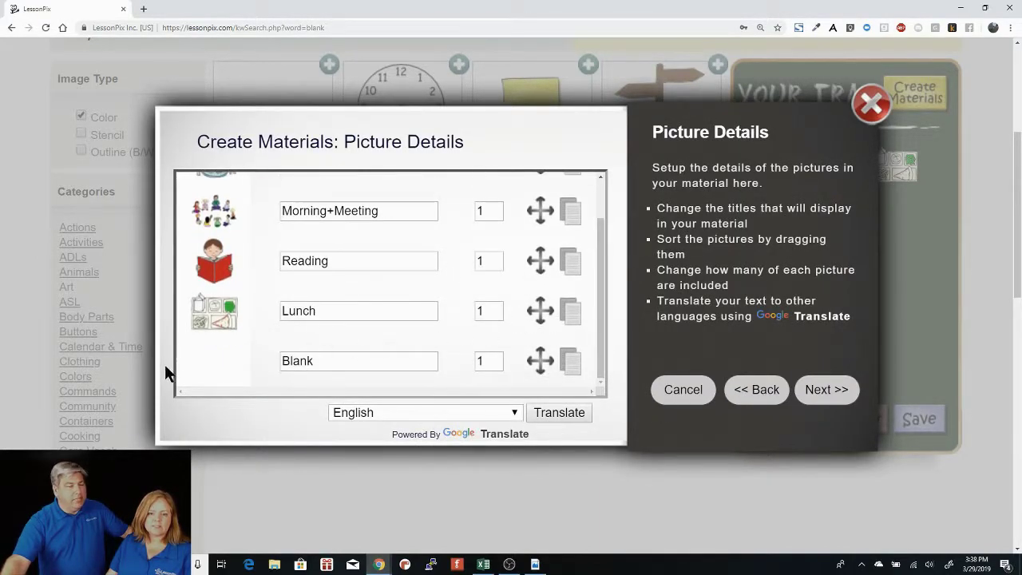
{"action": "left_click_drag", "start_coordinate": [206, 361], "coordinate": [219, 321]}
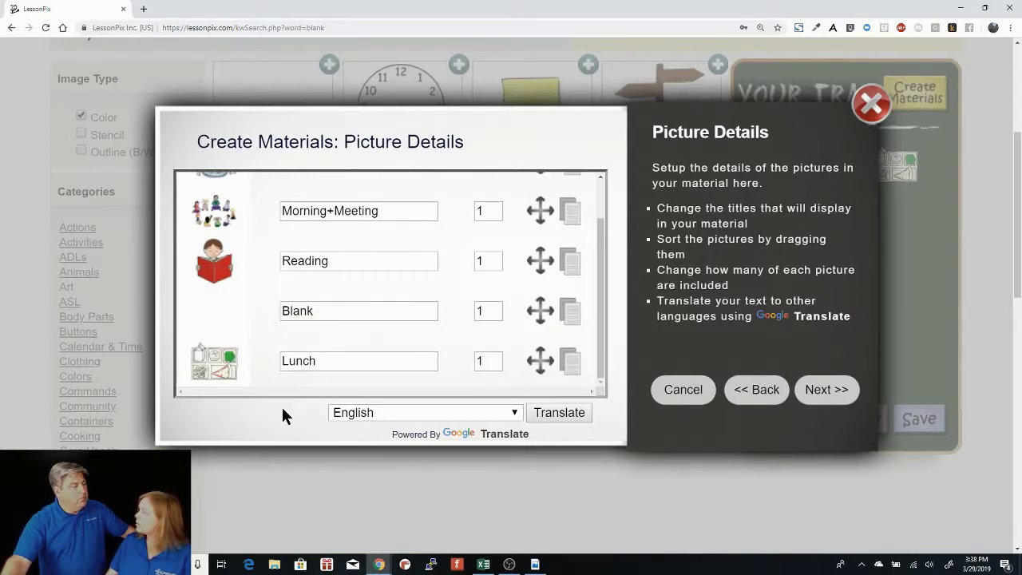
{"action": "double_click", "coordinate": [322, 312]}
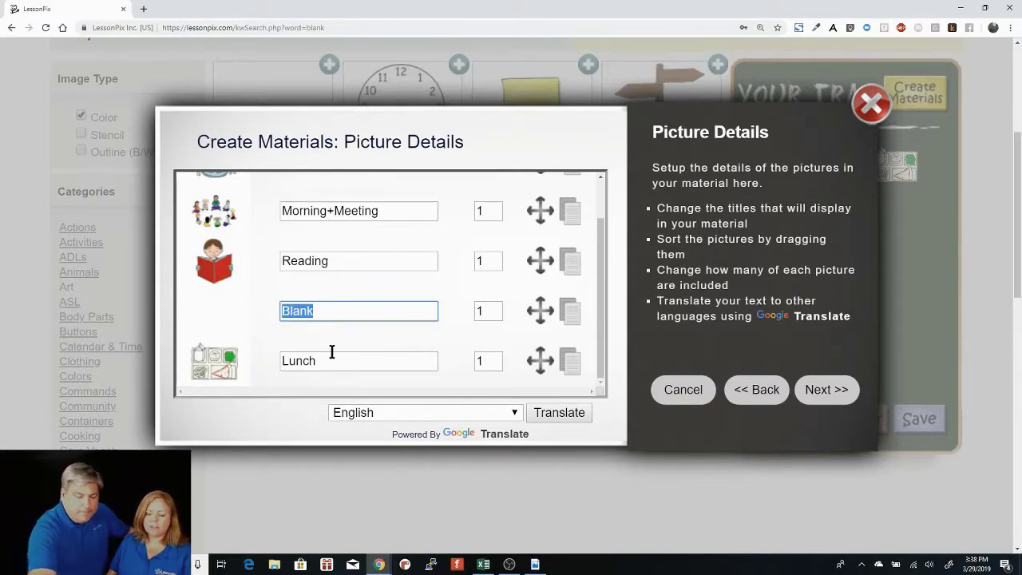
{"action": "key", "text": "BackSpace"}
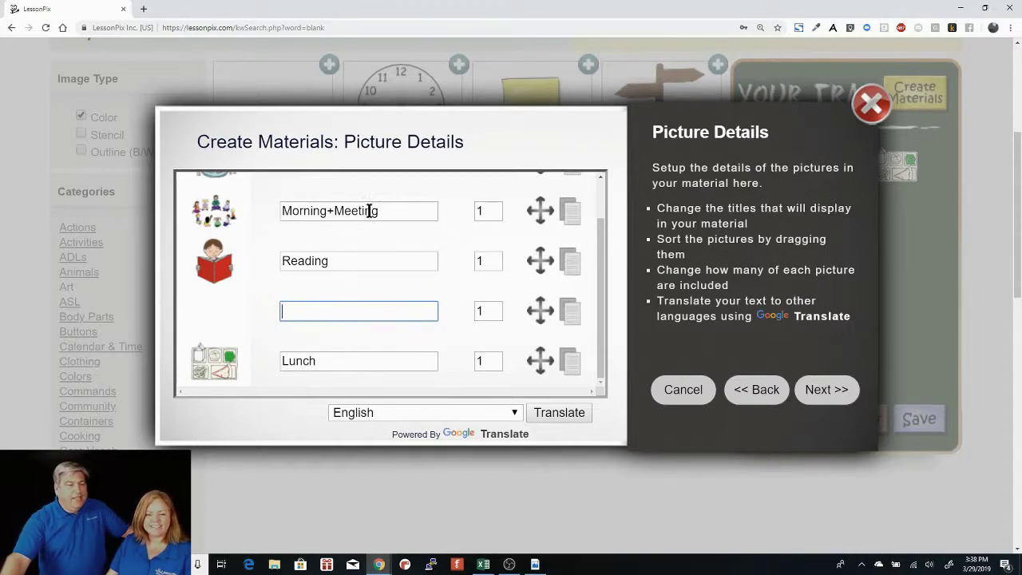
- Set the schedule's style to Train Schedule and its font to Century Gothic, and generate the material as a PDF
{"action": "left_click", "coordinate": [822, 390]}
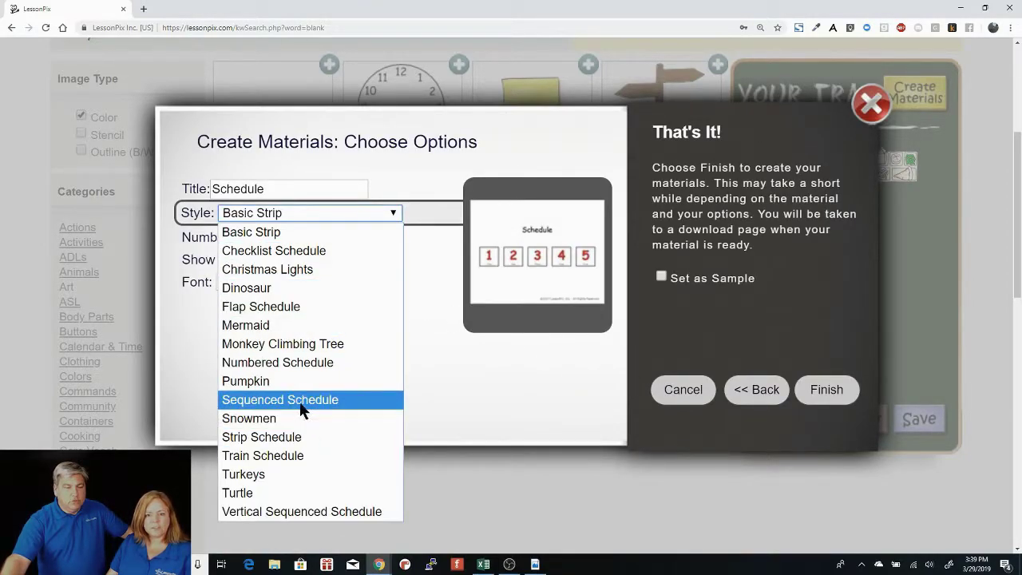
{"action": "left_click", "coordinate": [295, 456]}
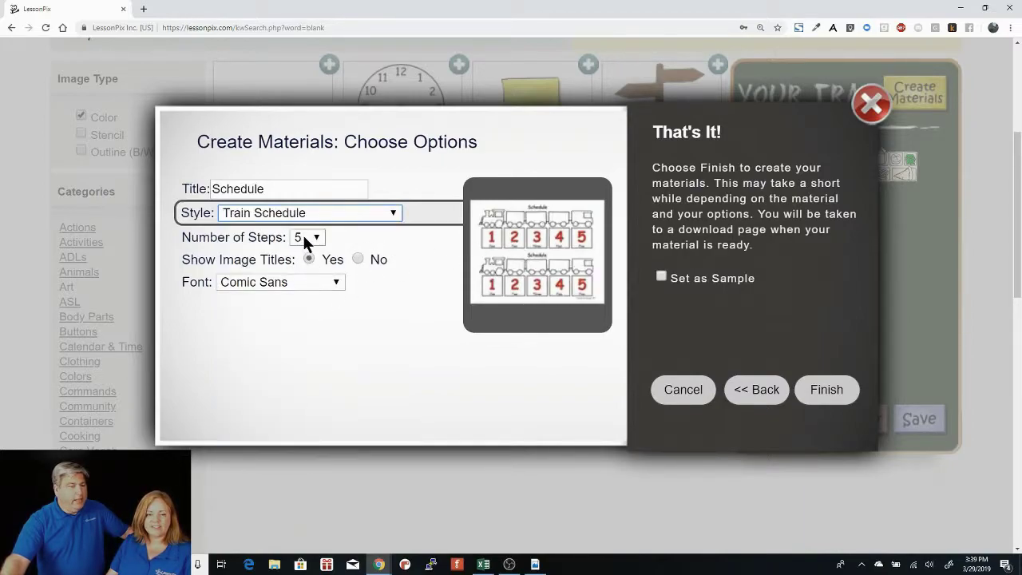
{"action": "left_click", "coordinate": [285, 283]}
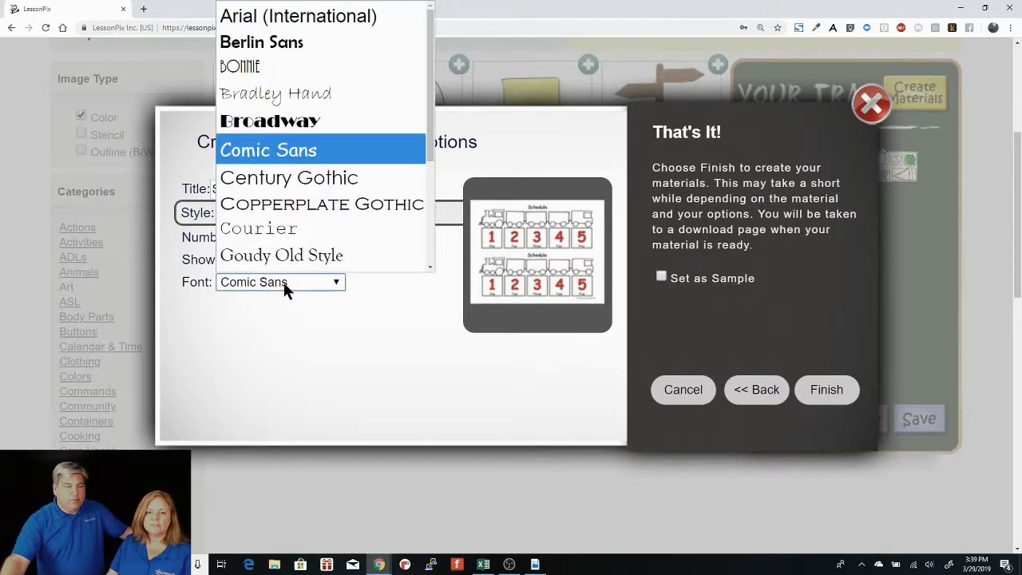
{"action": "left_click", "coordinate": [293, 158]}
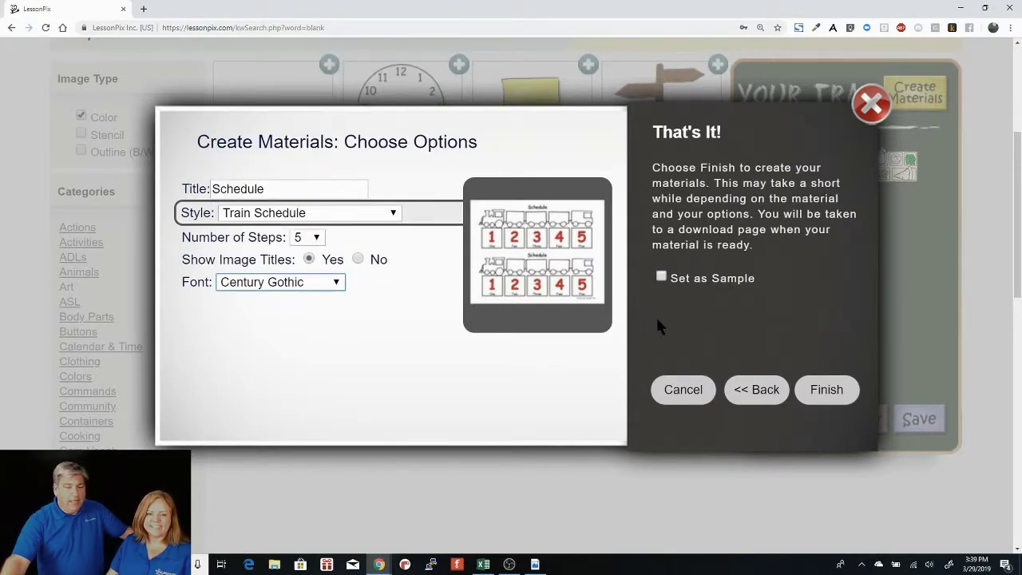
{"action": "left_click", "coordinate": [827, 392]}
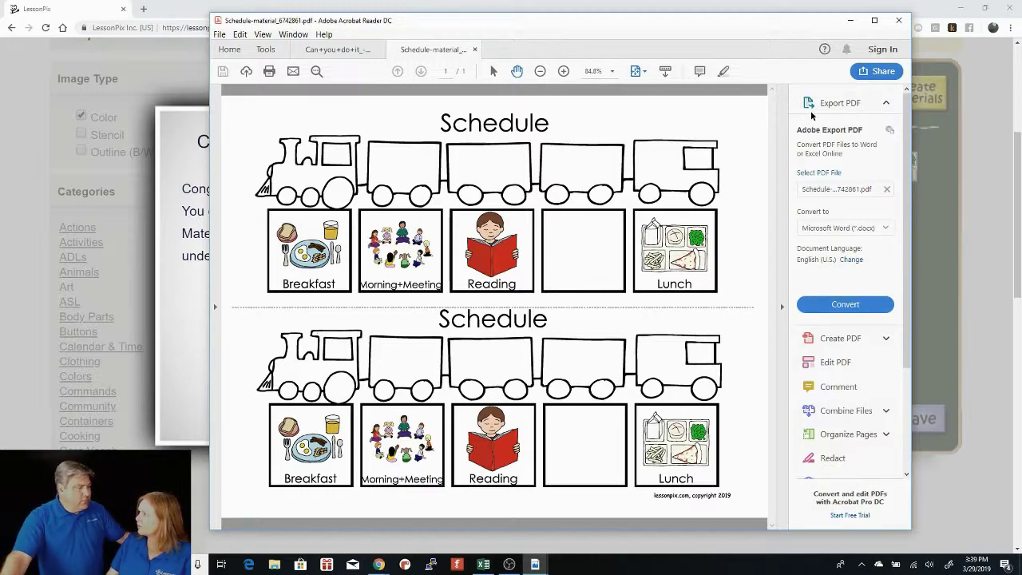
- Close only the current schedule PDF in the reader and exit the completed material dialog
{"action": "left_click", "coordinate": [899, 20]}
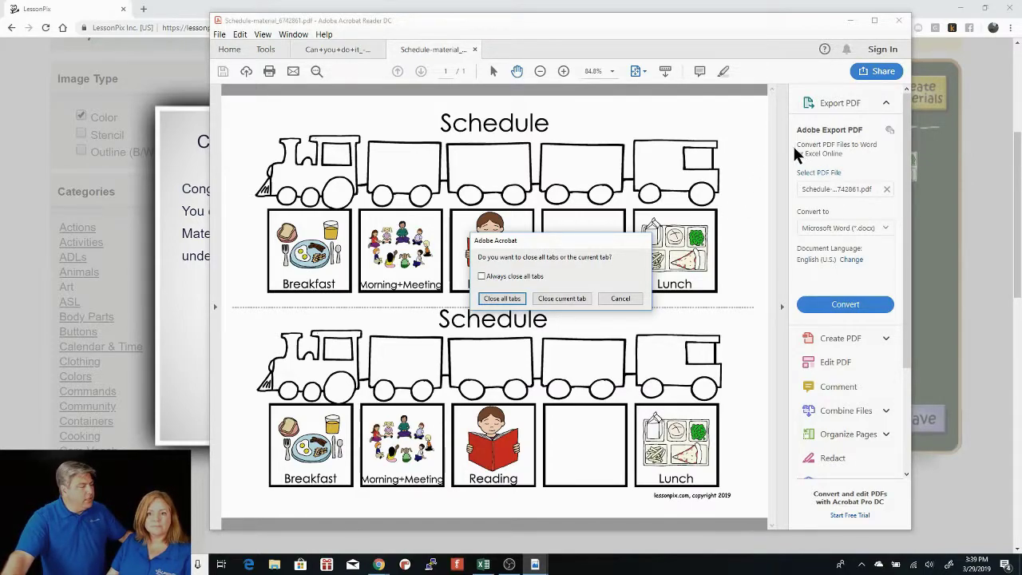
{"action": "left_click", "coordinate": [567, 293]}
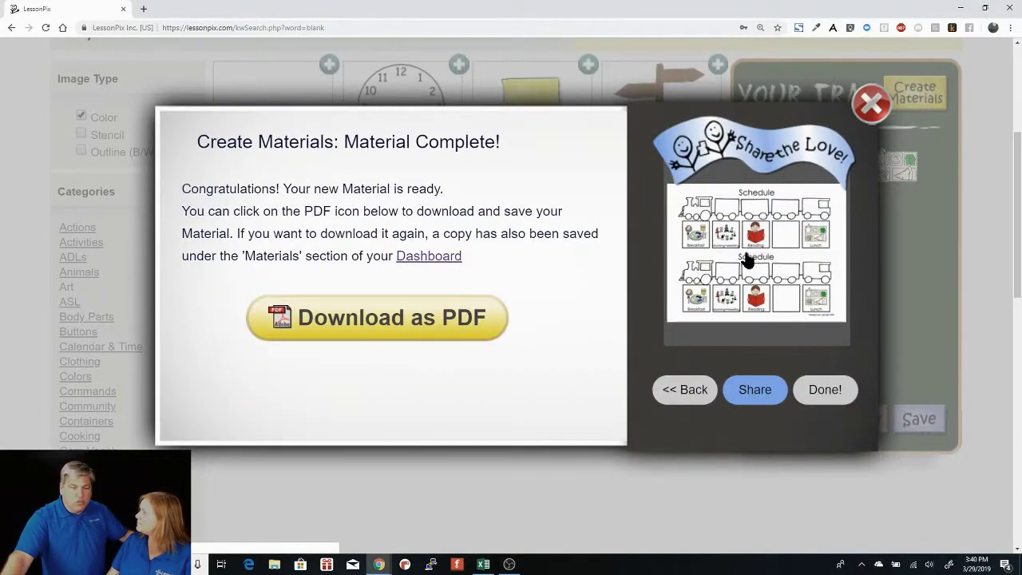
{"action": "left_click", "coordinate": [870, 105]}
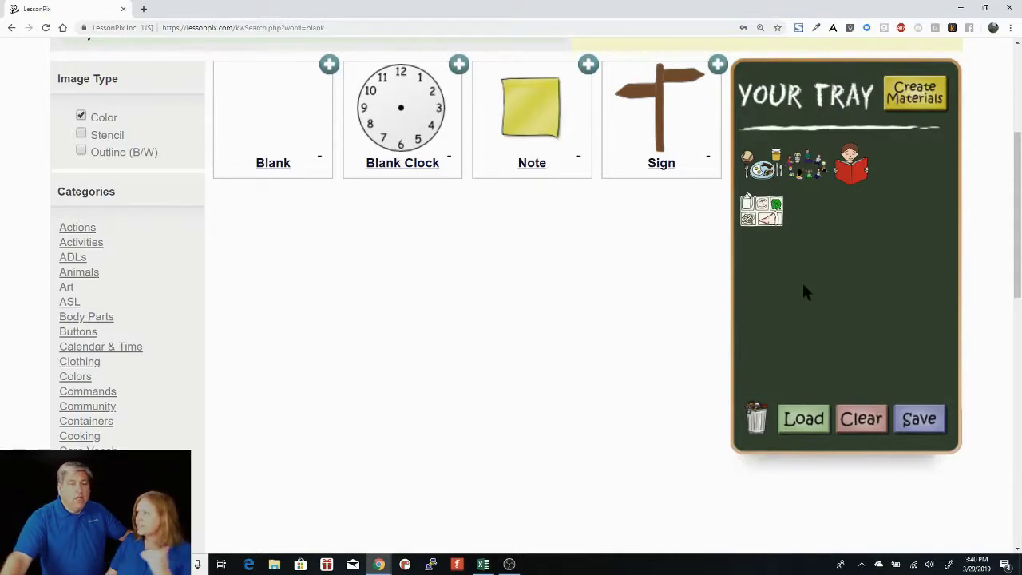
- Search the Sharing Center for "sentence" and browse the shared materials it returns
{"action": "scroll", "coordinate": [733, 250], "scroll_direction": "up", "scroll_amount": 4}
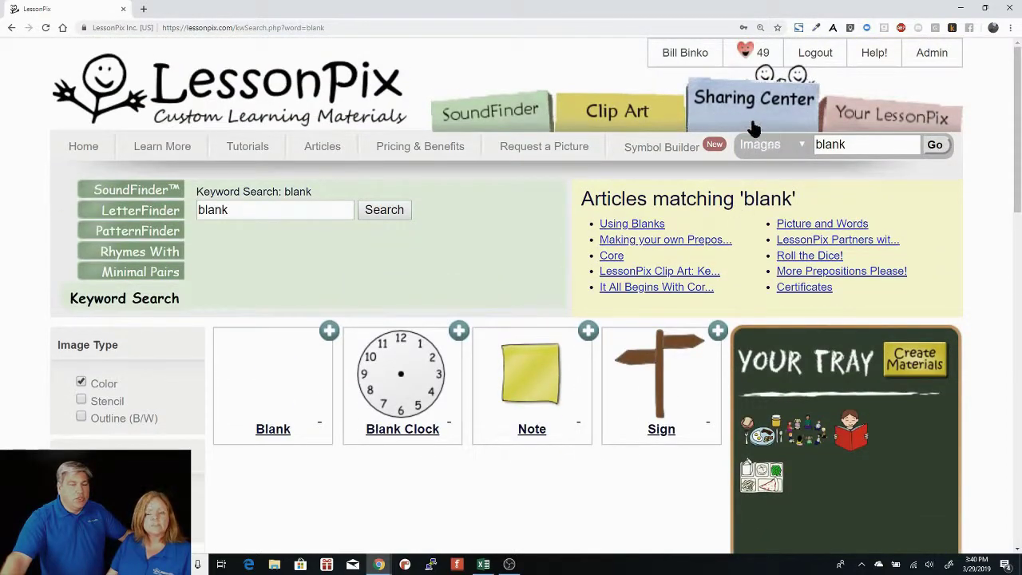
{"action": "left_click", "coordinate": [761, 112]}
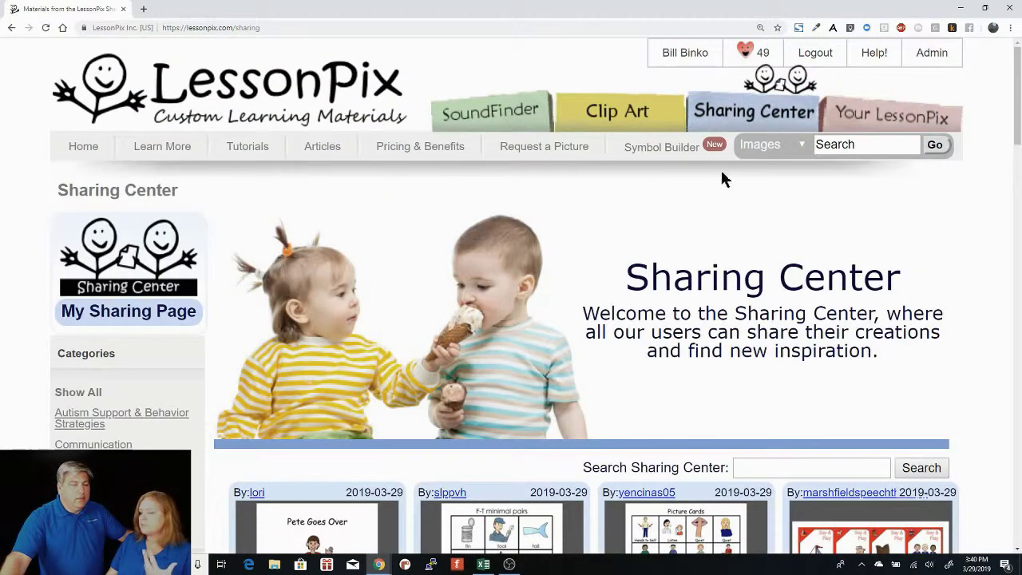
{"action": "left_click", "coordinate": [803, 468]}
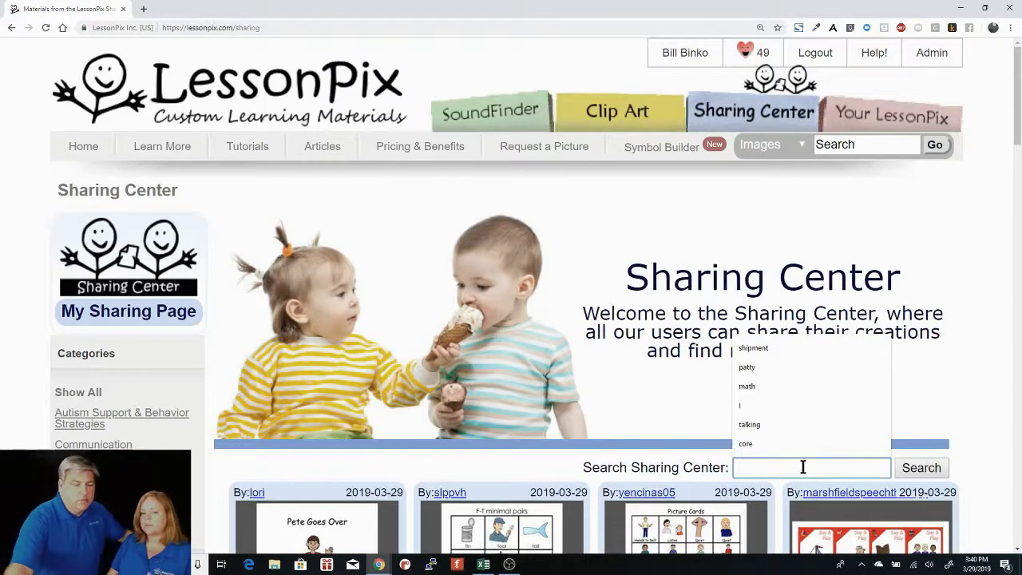
{"action": "type", "text": "sent"}
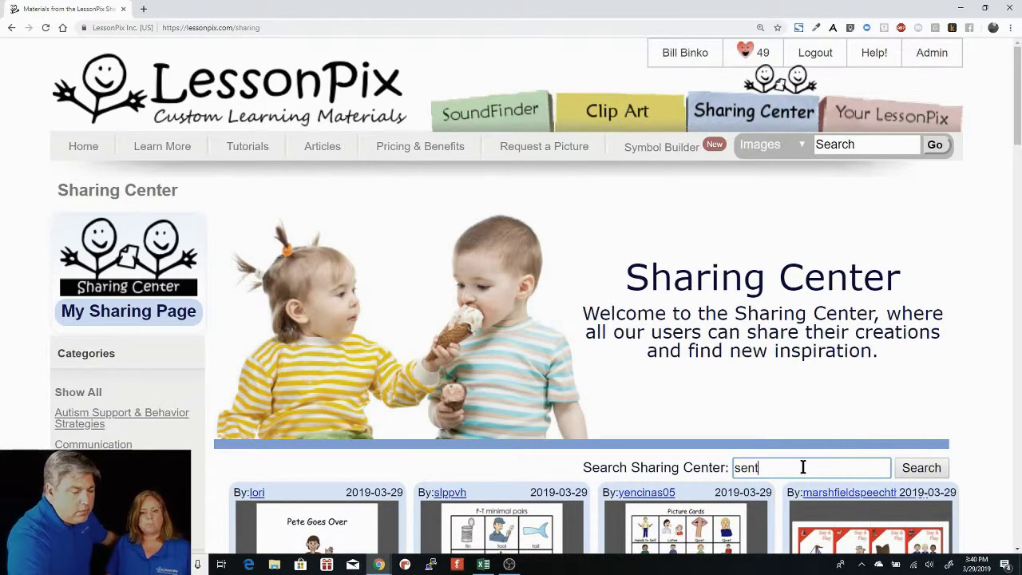
{"action": "type", "text": "ence"}
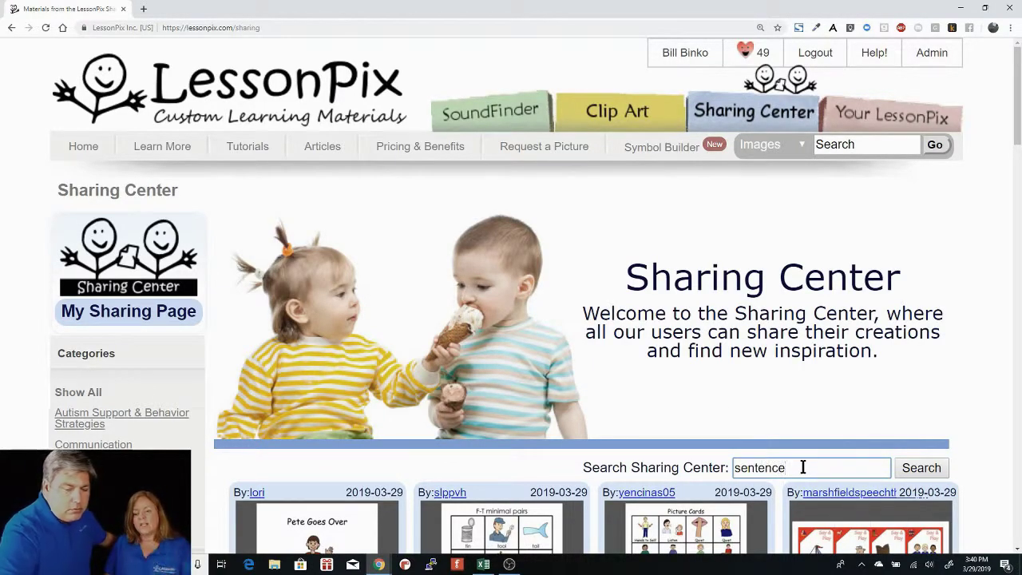
{"action": "key", "text": "Return"}
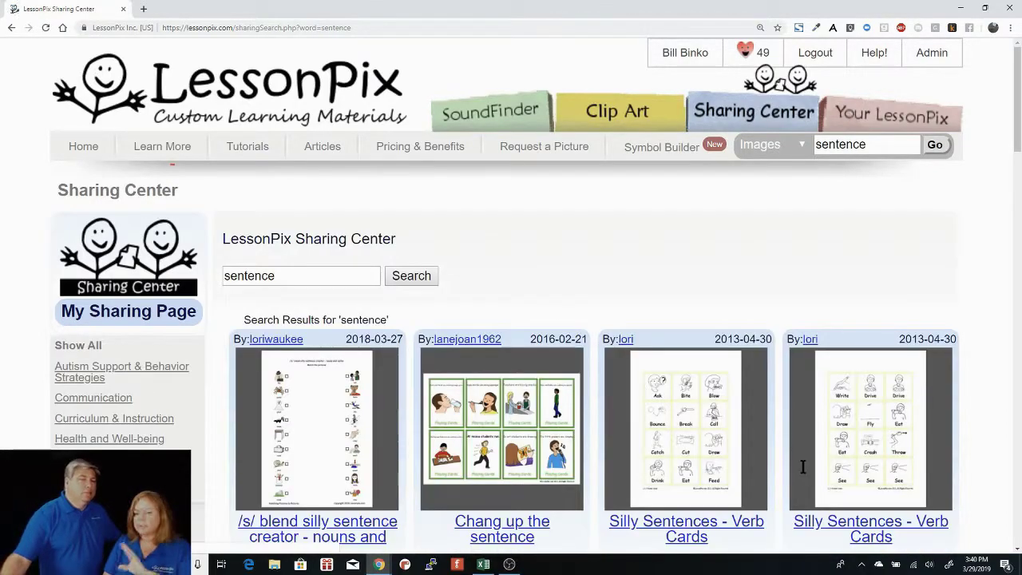
{"action": "scroll", "coordinate": [648, 391], "scroll_direction": "down", "scroll_amount": 6}
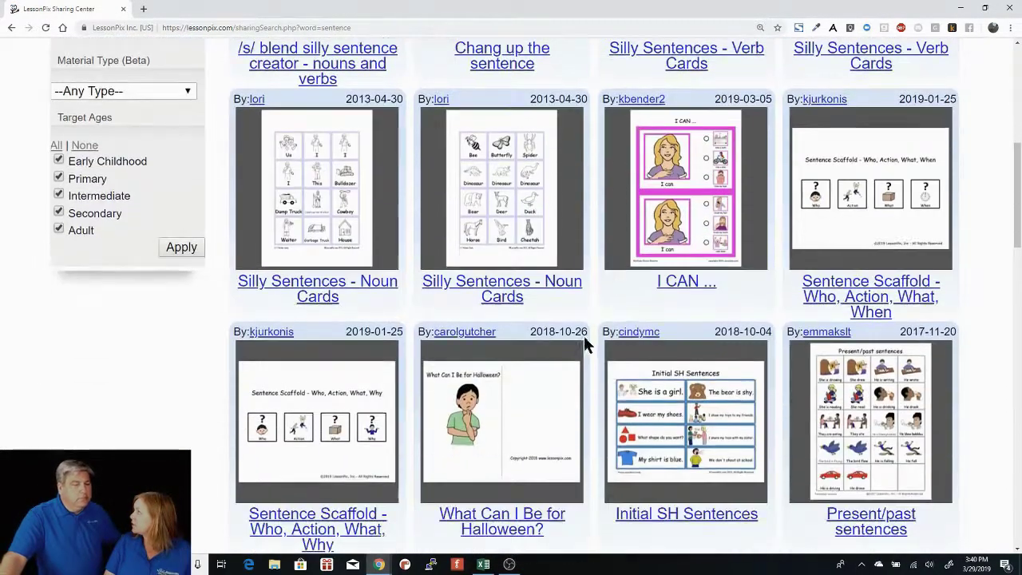
{"action": "scroll", "coordinate": [624, 334], "scroll_direction": "down", "scroll_amount": 3}
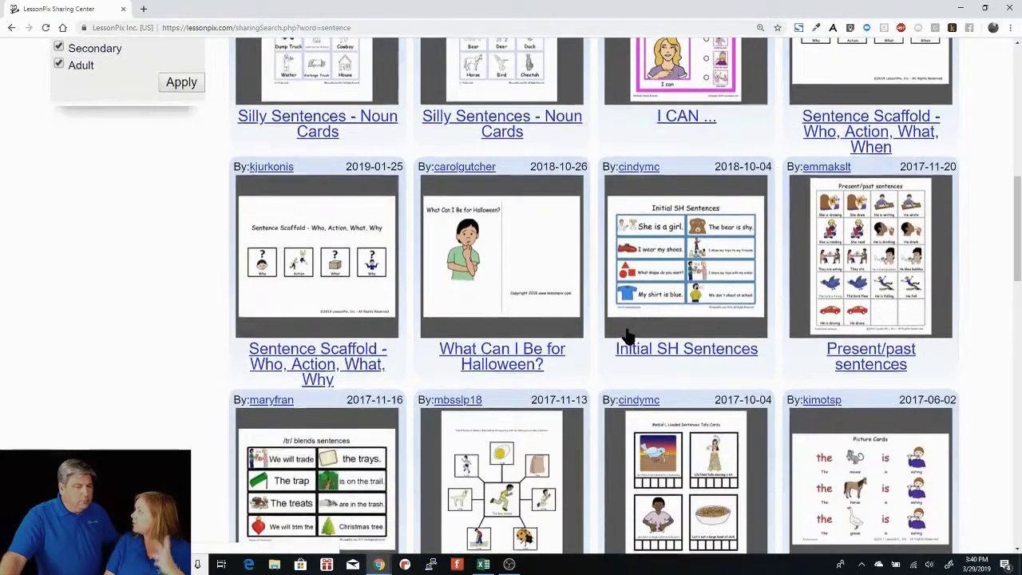
- Open the Medial L Loaded Sentences Tally Cards in a separate tab and browse the remaining "sentence" results for materials with blank cells
{"action": "middle_click", "coordinate": [627, 335]}
{"action": "scroll", "coordinate": [627, 334], "scroll_direction": "up", "scroll_amount": 10}
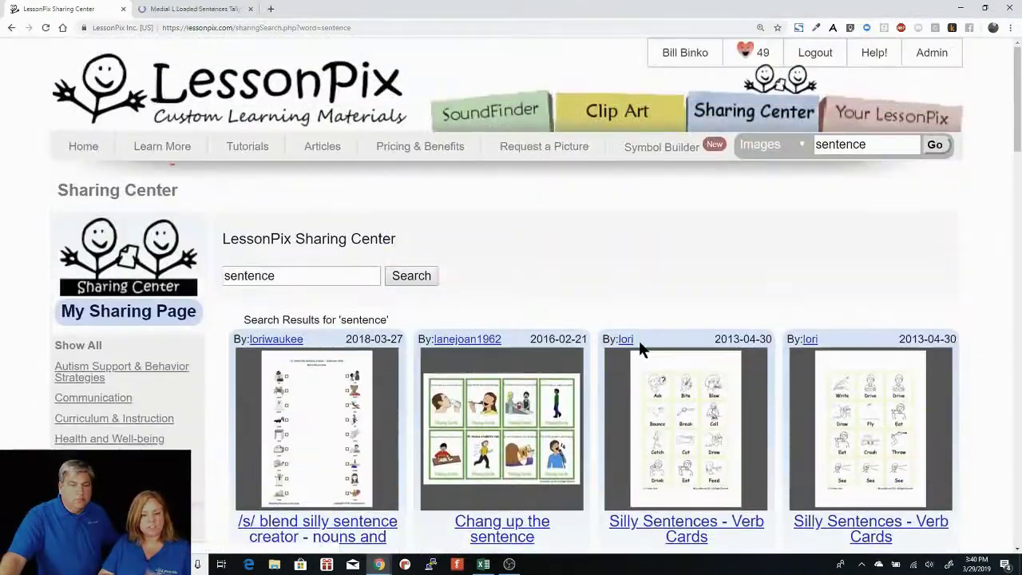
{"action": "scroll", "coordinate": [570, 324], "scroll_direction": "down", "scroll_amount": 7}
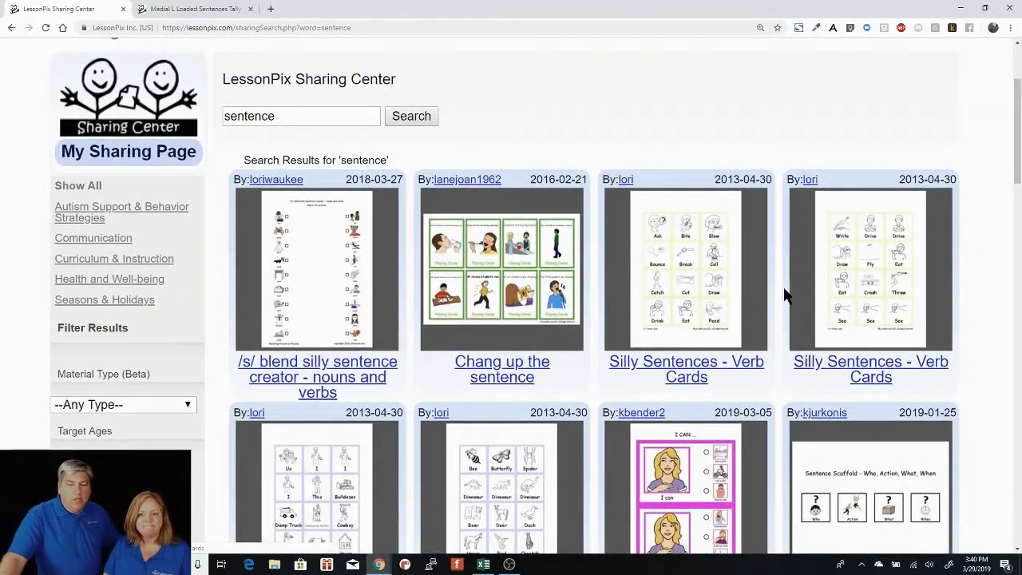
{"action": "scroll", "coordinate": [708, 228], "scroll_direction": "up", "scroll_amount": 1}
{"action": "scroll", "coordinate": [721, 221], "scroll_direction": "down", "scroll_amount": 3}
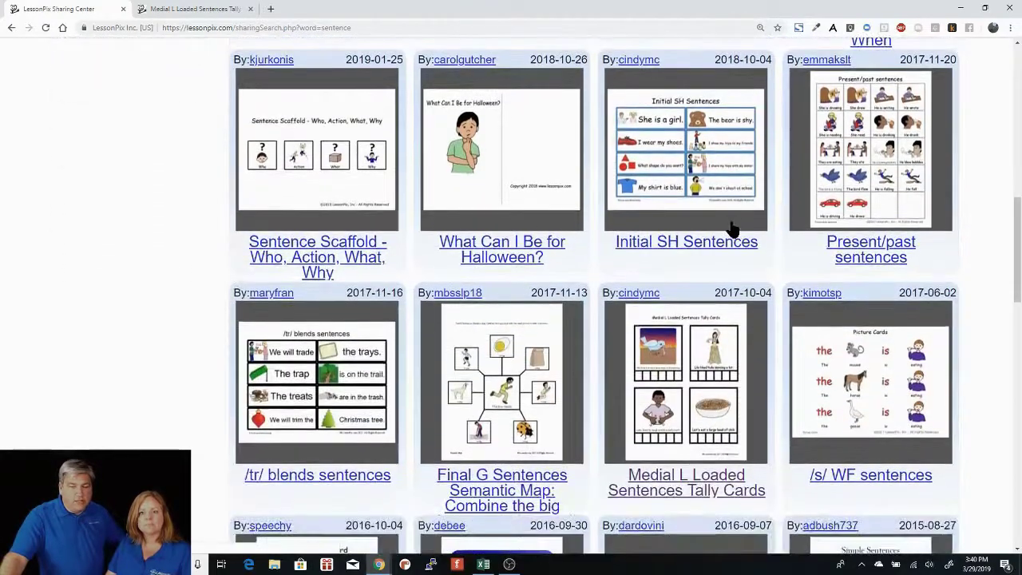
{"action": "scroll", "coordinate": [732, 229], "scroll_direction": "down", "scroll_amount": 5}
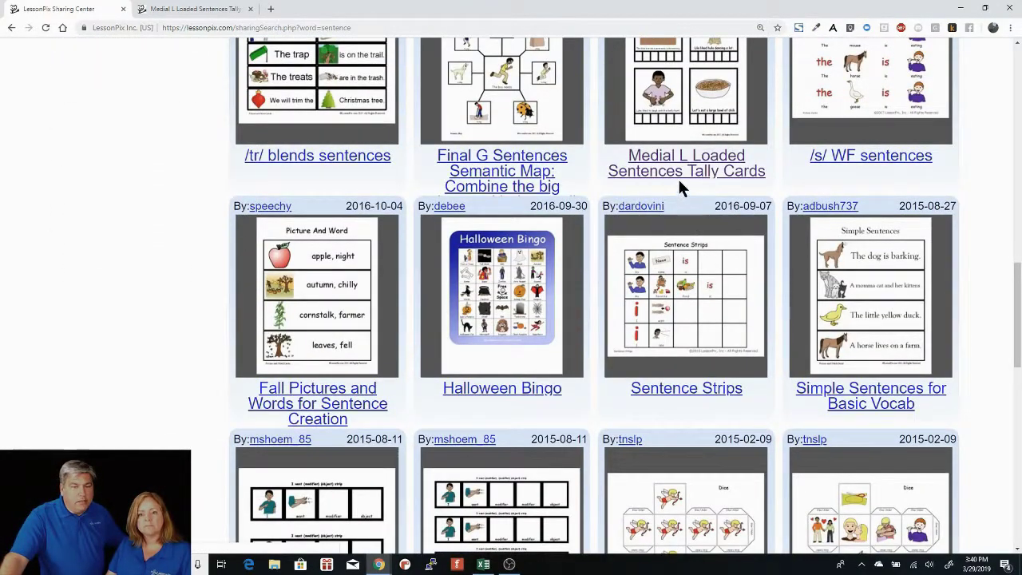
{"action": "scroll", "coordinate": [678, 187], "scroll_direction": "down", "scroll_amount": 6}
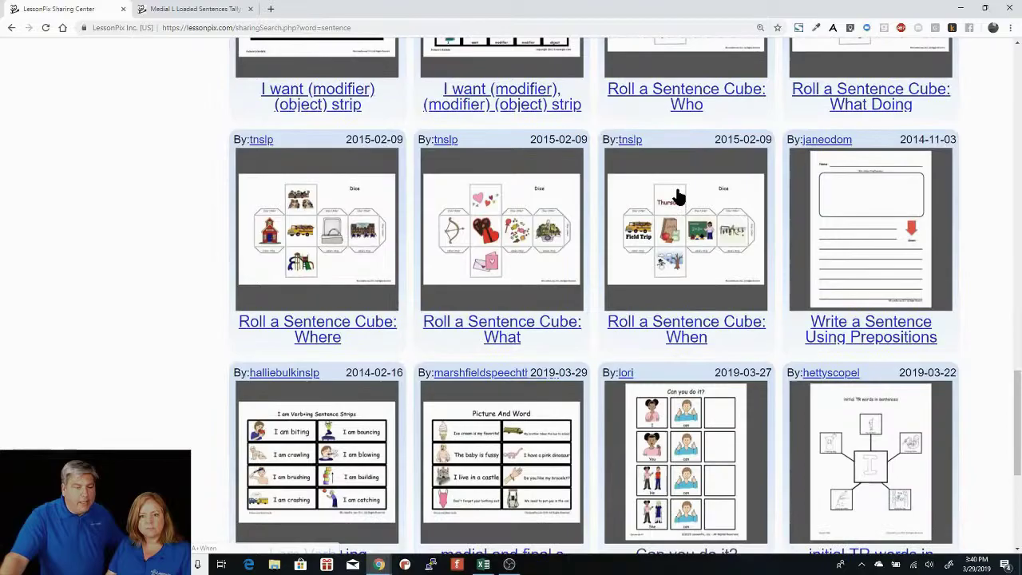
{"action": "scroll", "coordinate": [693, 208], "scroll_direction": "up", "scroll_amount": 9}
{"action": "scroll", "coordinate": [679, 236], "scroll_direction": "down", "scroll_amount": 6}
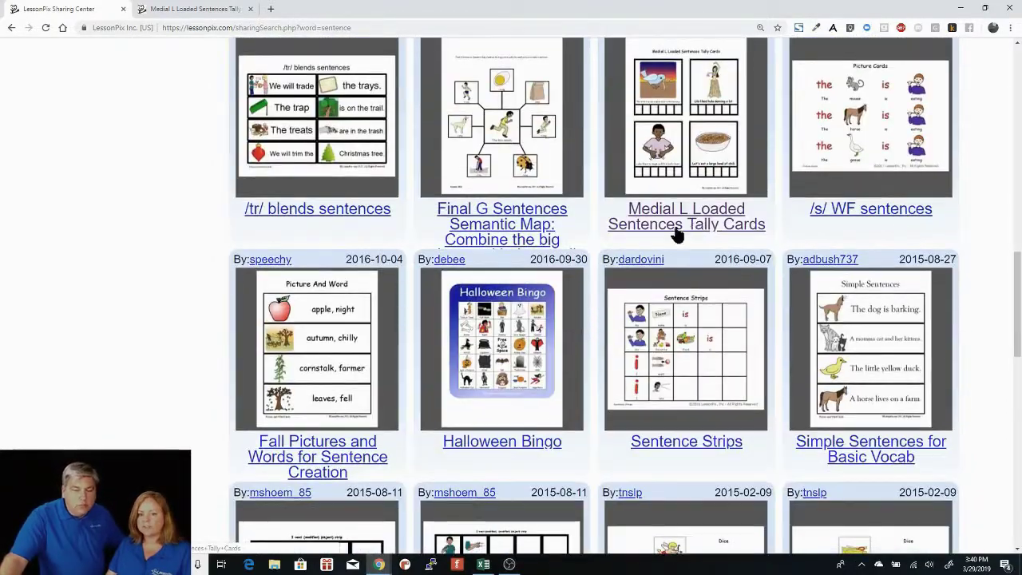
{"action": "scroll", "coordinate": [673, 245], "scroll_direction": "down", "scroll_amount": 3}
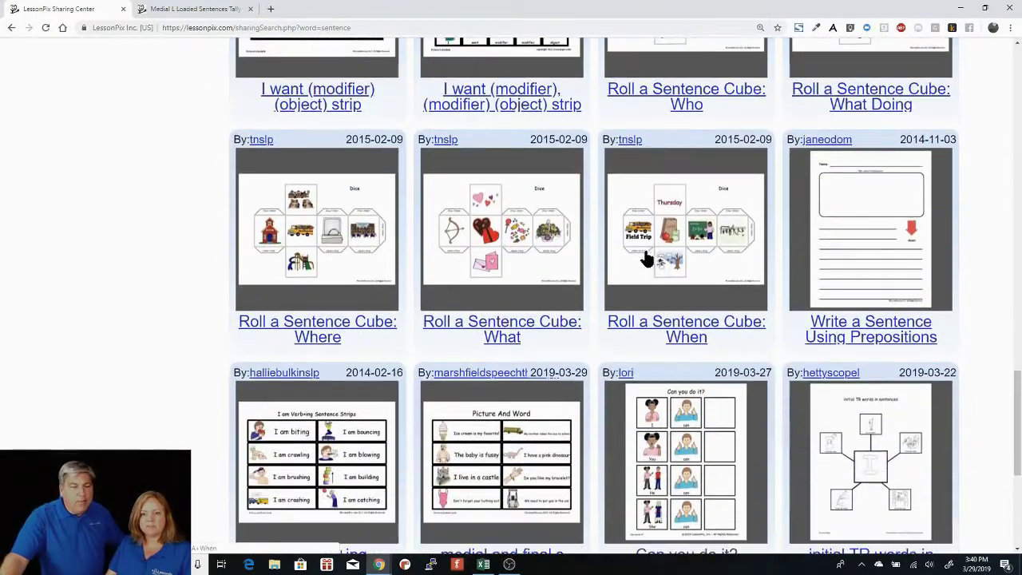
{"action": "scroll", "coordinate": [683, 365], "scroll_direction": "down", "scroll_amount": 2}
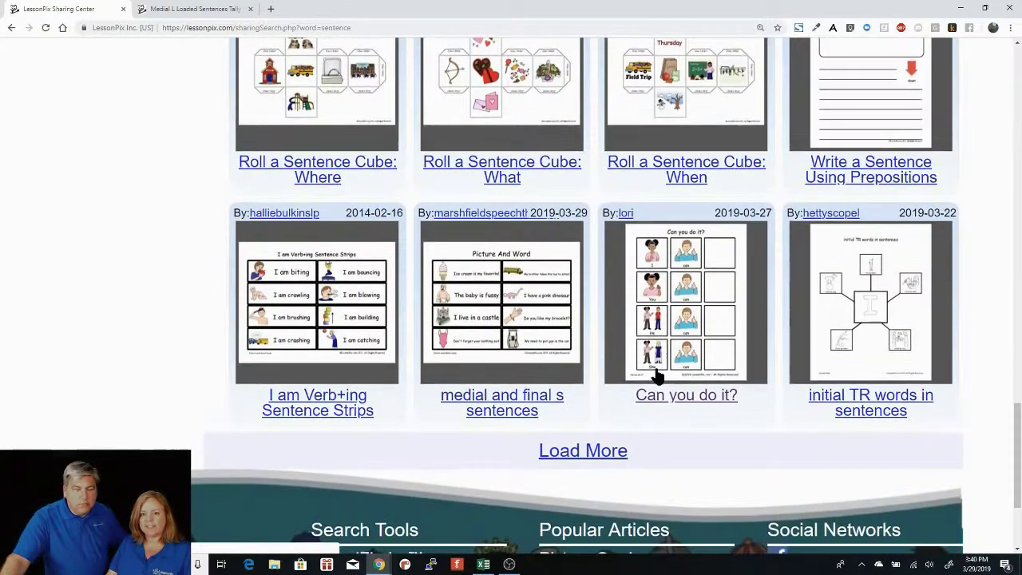
- Open the shared "Can you do it?" material and examine its preview, description and list of pictures used
{"action": "left_click", "coordinate": [674, 399]}
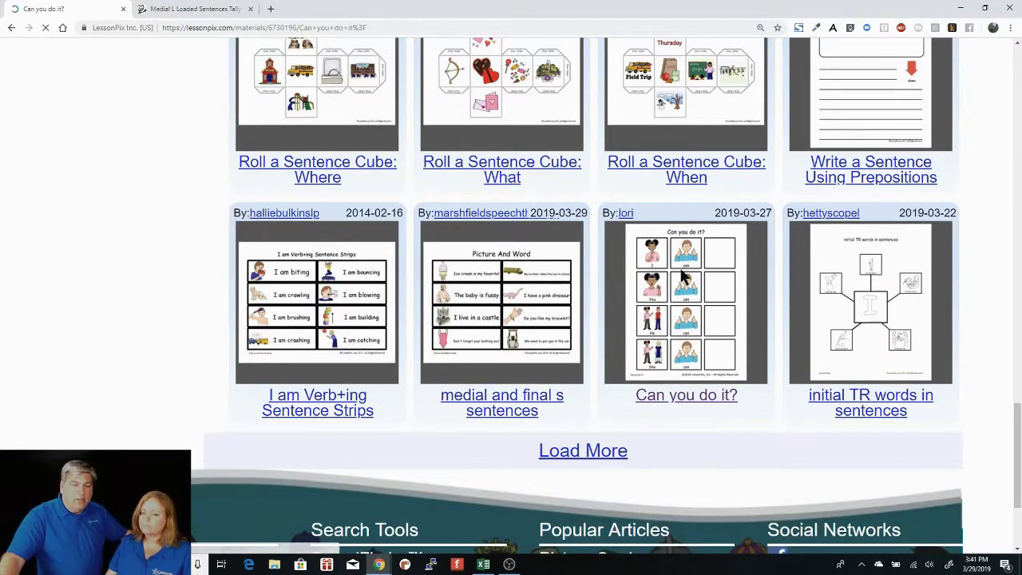
{"action": "scroll", "coordinate": [611, 351], "scroll_direction": "down", "scroll_amount": 2}
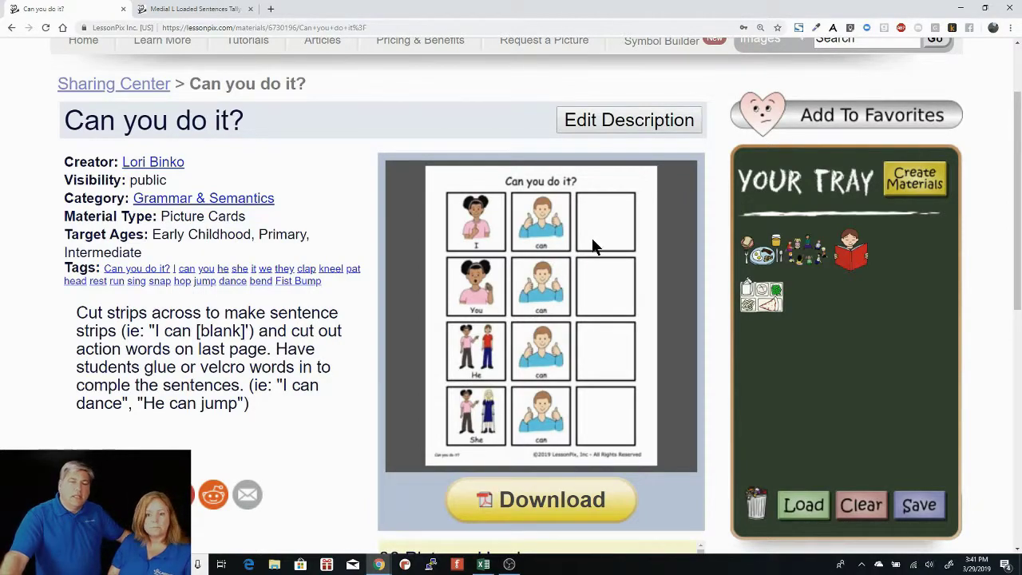
{"action": "scroll", "coordinate": [714, 400], "scroll_direction": "down", "scroll_amount": 2}
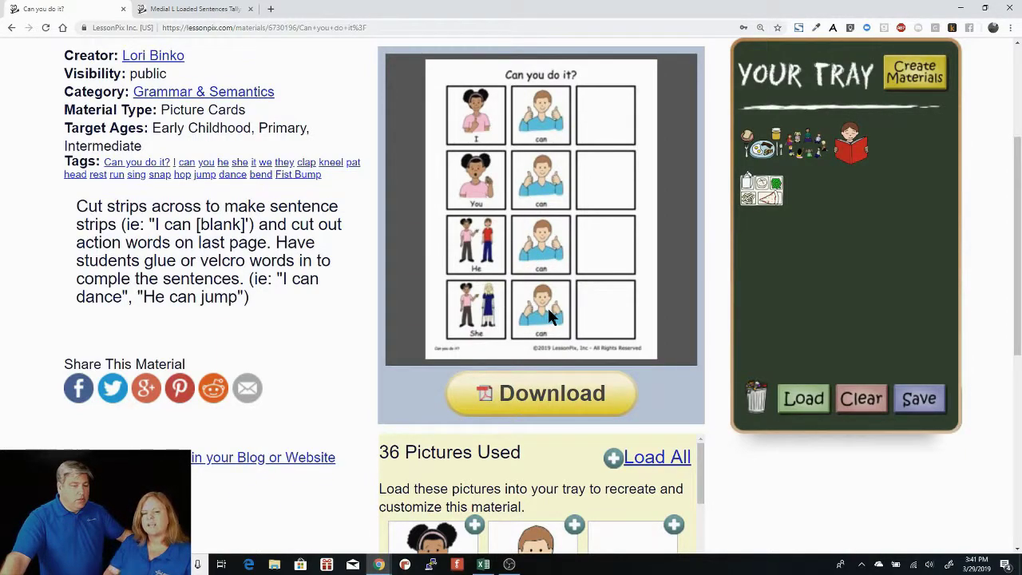
{"action": "scroll", "coordinate": [776, 430], "scroll_direction": "down", "scroll_amount": 1}
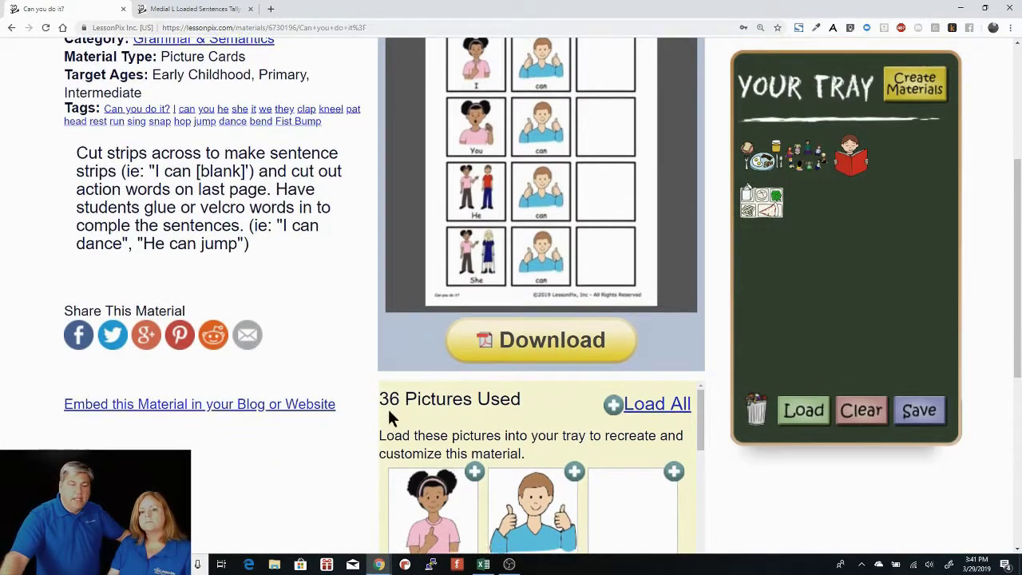
- Clear all pictures from the tray and look through the pictures used in the "Can you do it?" material
{"action": "left_click", "coordinate": [851, 411]}
{"action": "left_click", "coordinate": [434, 379]}
{"action": "scroll", "coordinate": [574, 434], "scroll_direction": "down", "scroll_amount": 3}
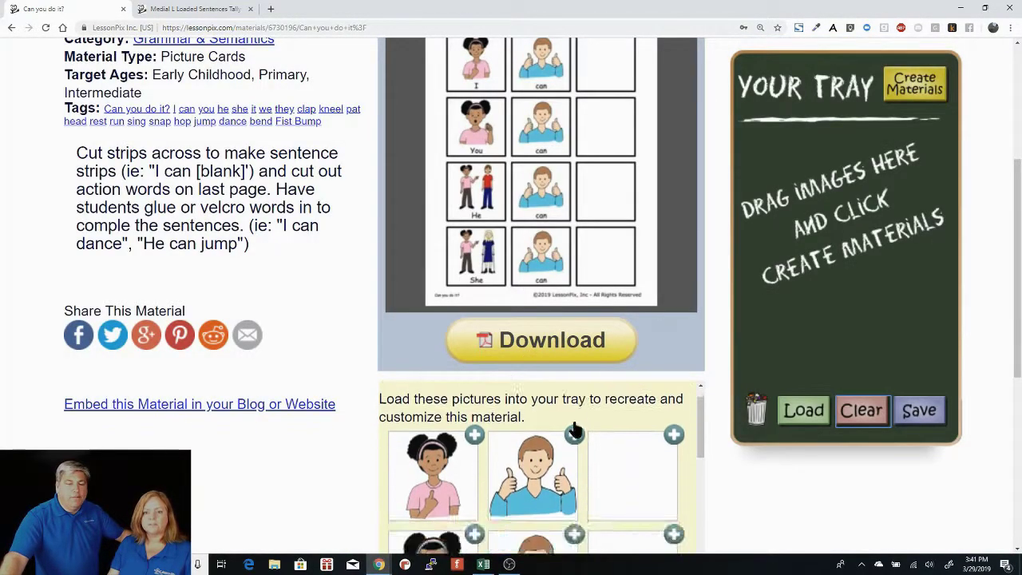
{"action": "scroll", "coordinate": [330, 432], "scroll_direction": "up", "scroll_amount": 3}
{"action": "scroll", "coordinate": [702, 375], "scroll_direction": "down", "scroll_amount": 5}
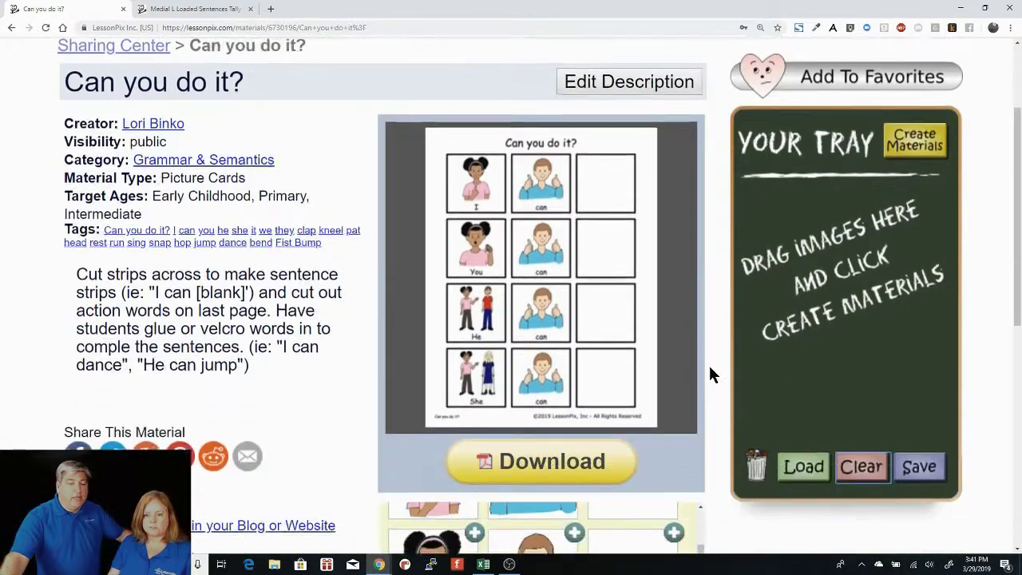
{"action": "scroll", "coordinate": [723, 383], "scroll_direction": "down", "scroll_amount": 3}
{"action": "scroll", "coordinate": [621, 326], "scroll_direction": "up", "scroll_amount": 3}
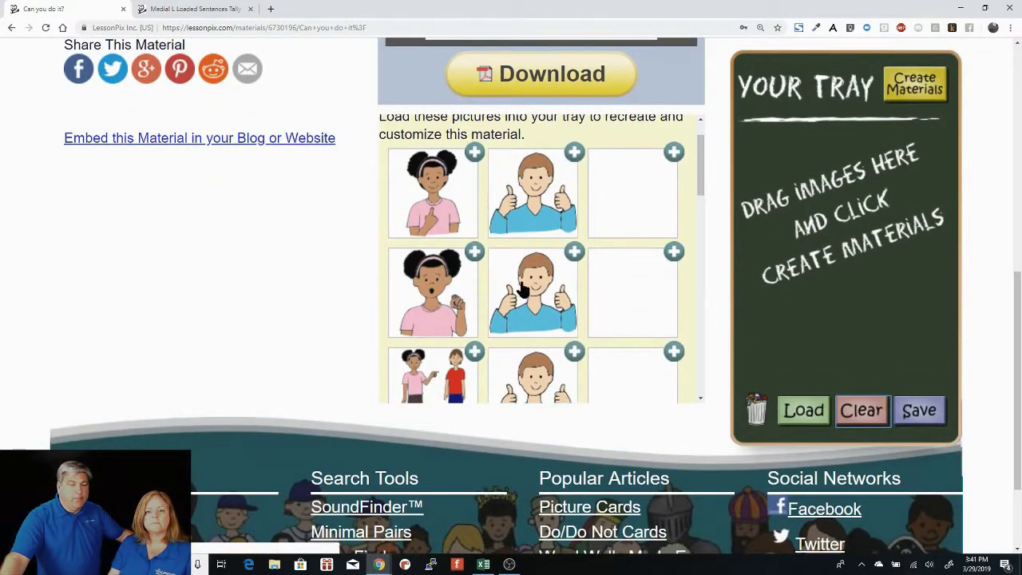
- Add the "I", "You" and "He" pictures to the tray, each followed by its "can" picture, leaving out the blanks
{"action": "left_click", "coordinate": [474, 152]}
{"action": "left_click", "coordinate": [574, 152]}
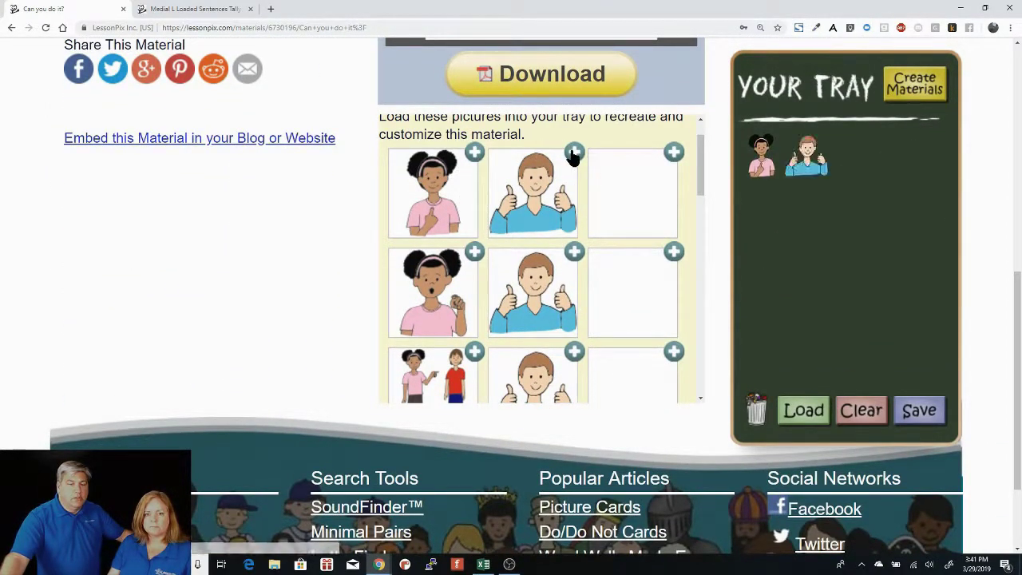
{"action": "left_click", "coordinate": [476, 252]}
{"action": "left_click", "coordinate": [574, 251]}
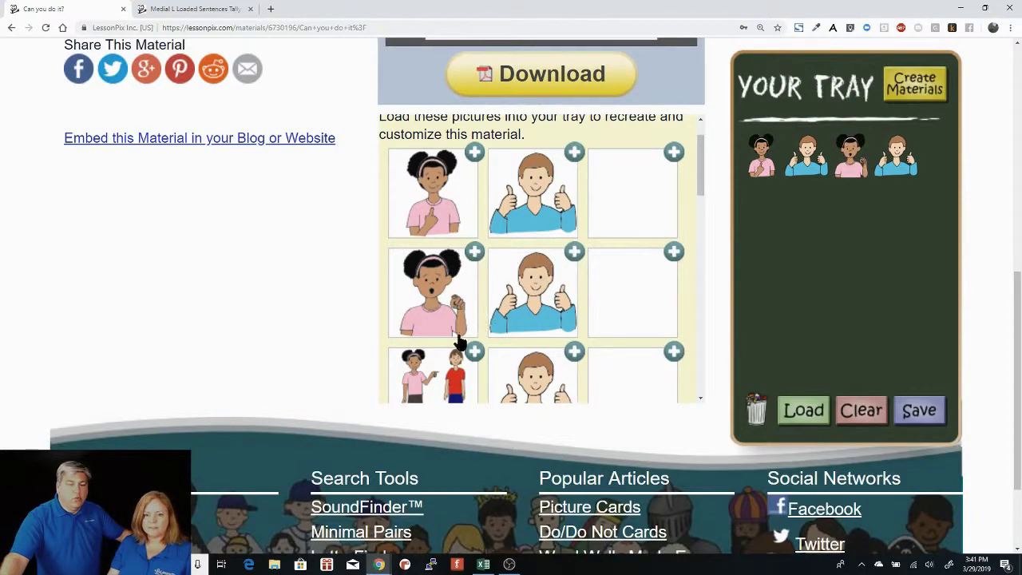
{"action": "left_click", "coordinate": [475, 353]}
{"action": "left_click", "coordinate": [574, 352]}
- Add the "She" and "it" pictures to the tray, each followed by its "can" picture
{"action": "scroll", "coordinate": [567, 335], "scroll_direction": "down", "scroll_amount": 2}
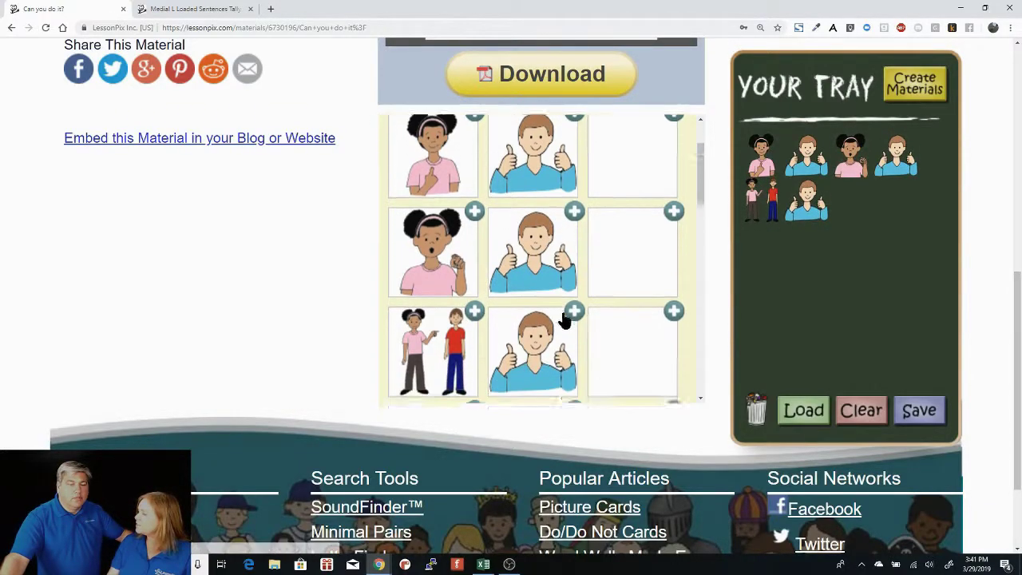
{"action": "left_click", "coordinate": [474, 291]}
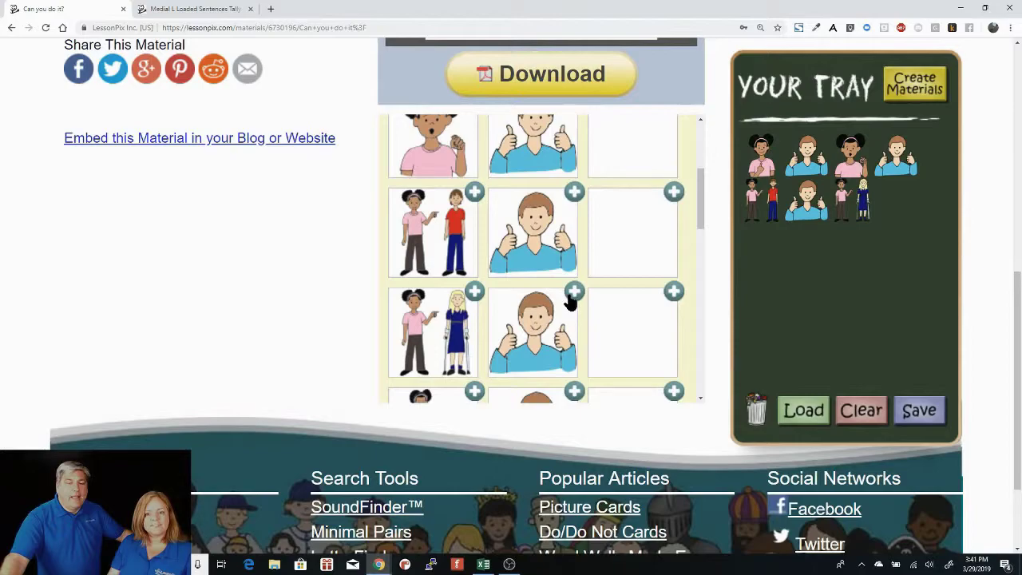
{"action": "left_click", "coordinate": [574, 291]}
{"action": "scroll", "coordinate": [515, 299], "scroll_direction": "down", "scroll_amount": 2}
{"action": "scroll", "coordinate": [515, 299], "scroll_direction": "down", "scroll_amount": 1}
{"action": "left_click", "coordinate": [474, 232]}
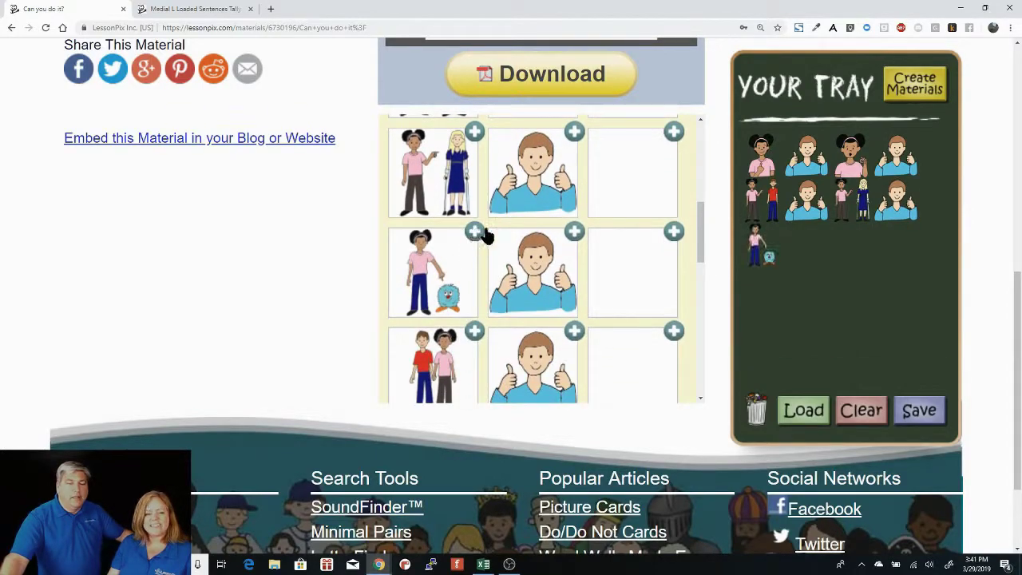
{"action": "left_click", "coordinate": [574, 233]}
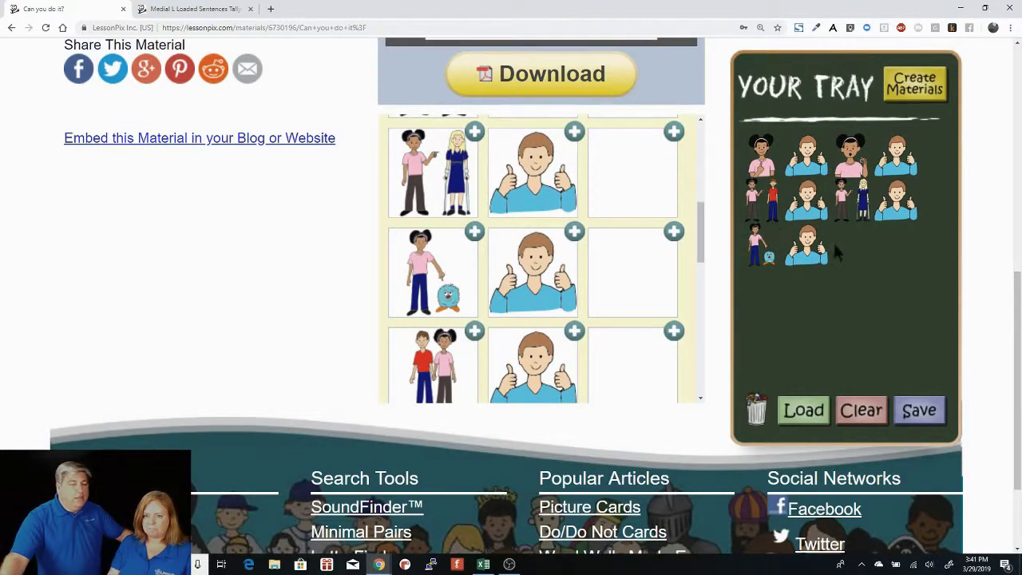
- Start a Picture Cards material from the tray, place it in a grid with 3 columns and 4 rows, and open the grid layout
{"action": "left_click", "coordinate": [914, 85]}
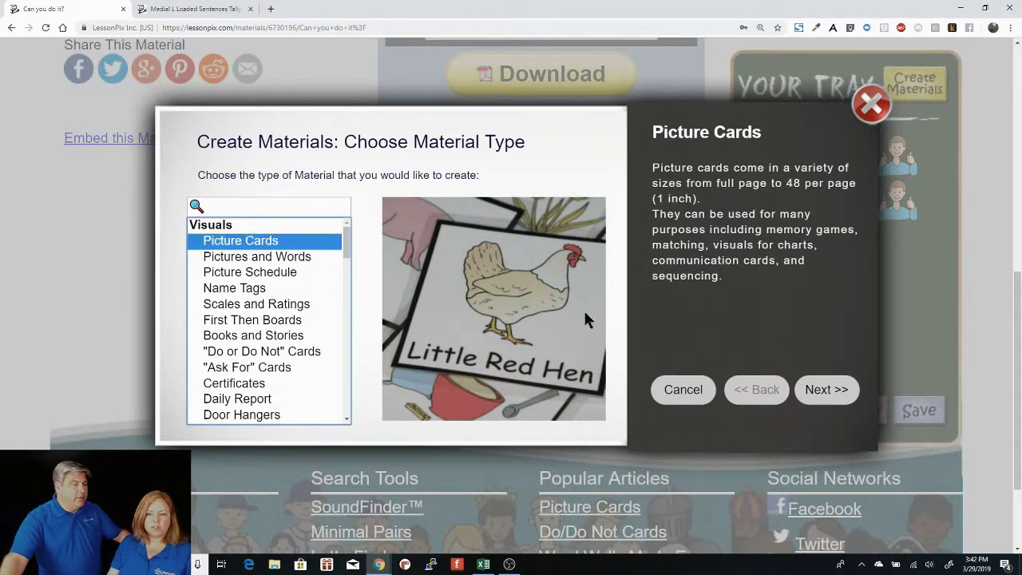
{"action": "left_click", "coordinate": [826, 389]}
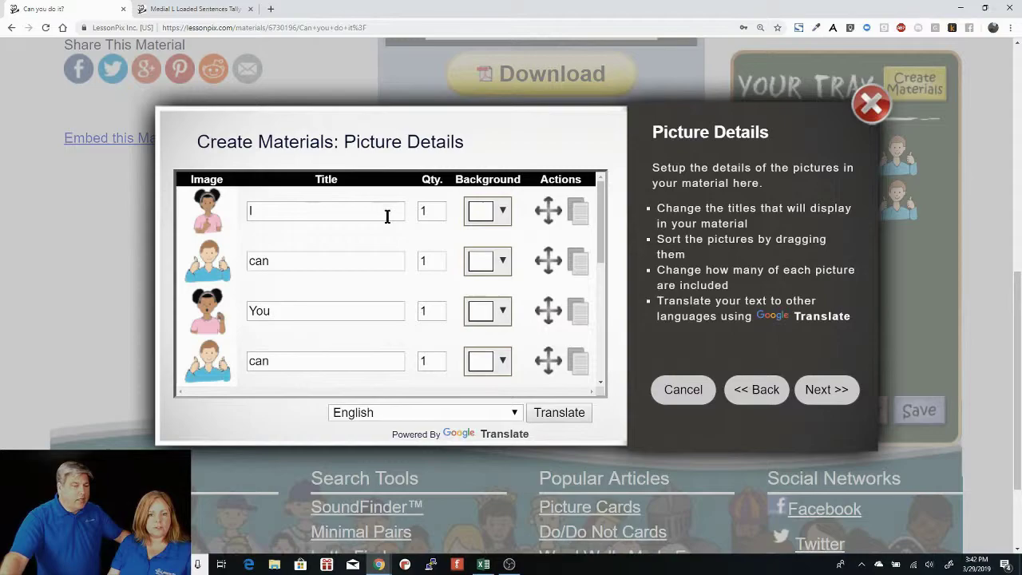
{"action": "left_click", "coordinate": [816, 393]}
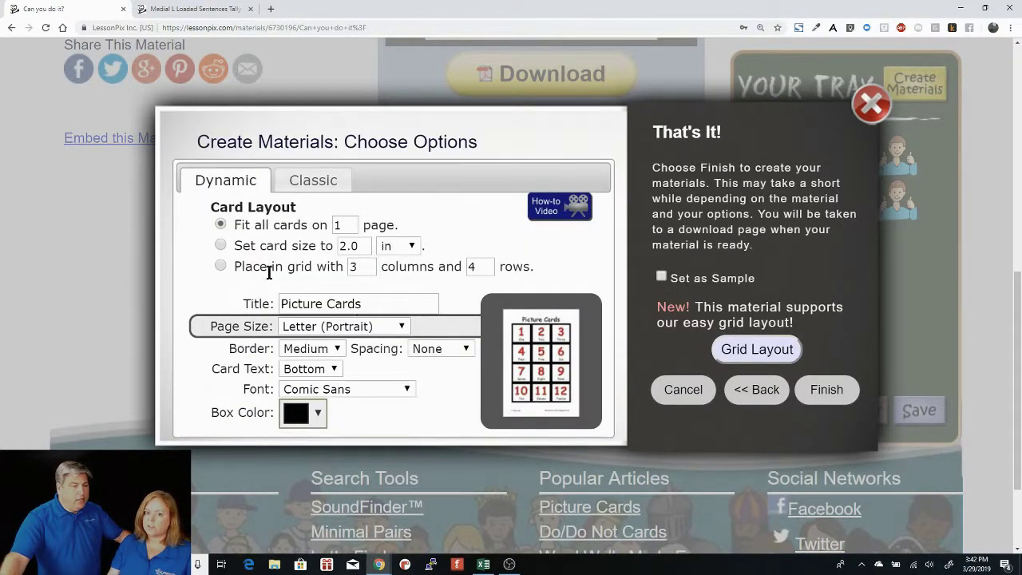
{"action": "left_click", "coordinate": [219, 266]}
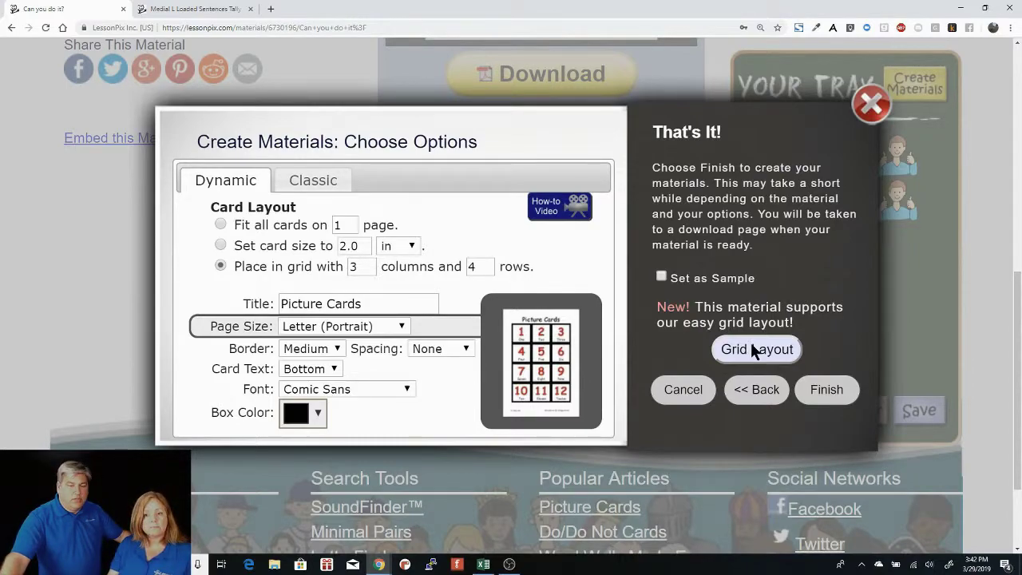
{"action": "left_click", "coordinate": [752, 346]}
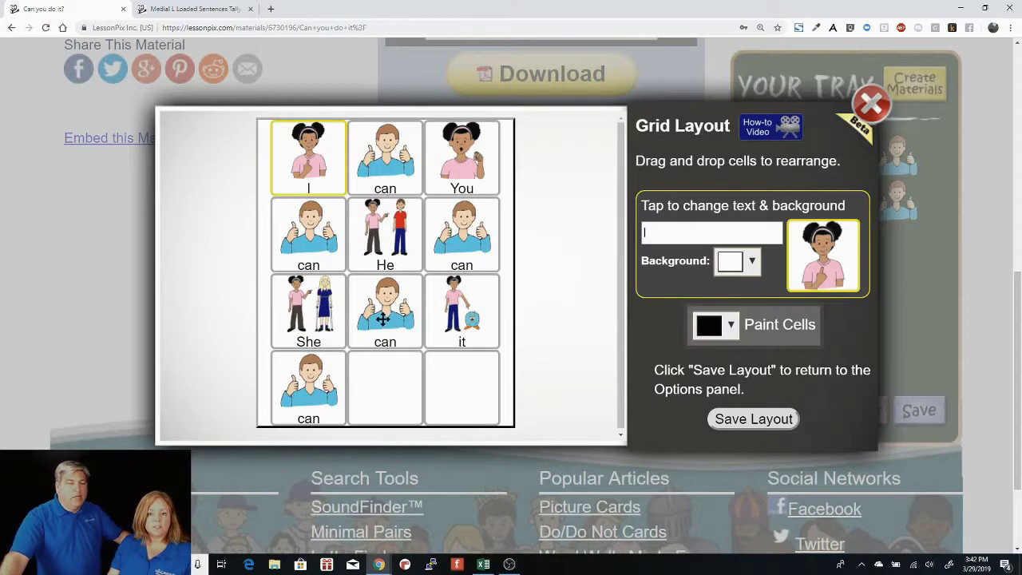
- Try to rearrange the "can" and "it" cards into other grid cells, and close the material without saving the layout
{"action": "left_click_drag", "start_coordinate": [392, 321], "coordinate": [401, 375]}
{"action": "left_click_drag", "start_coordinate": [440, 322], "coordinate": [391, 320]}
{"action": "left_click_drag", "start_coordinate": [444, 380], "coordinate": [460, 318]}
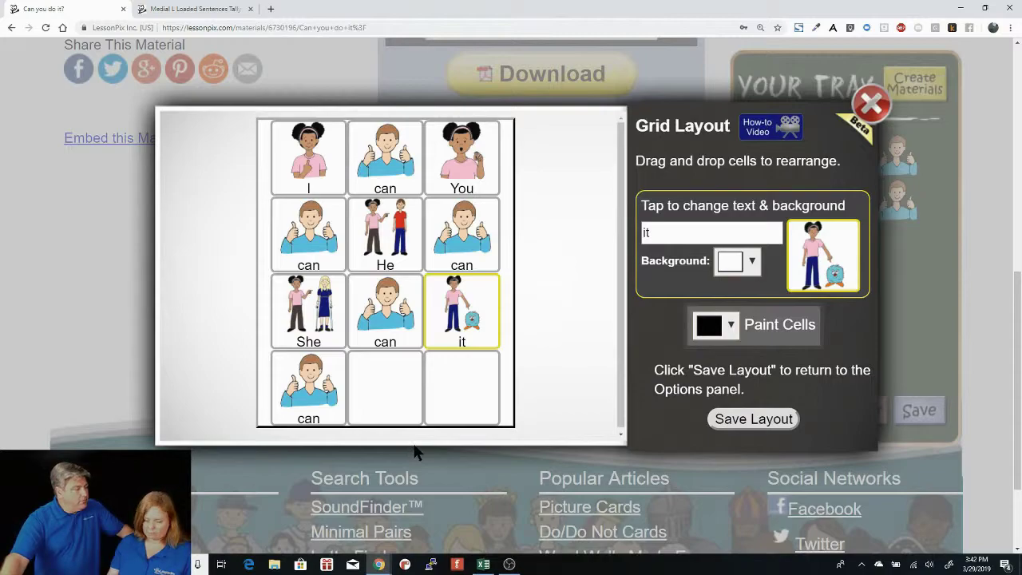
{"action": "left_click", "coordinate": [878, 113]}
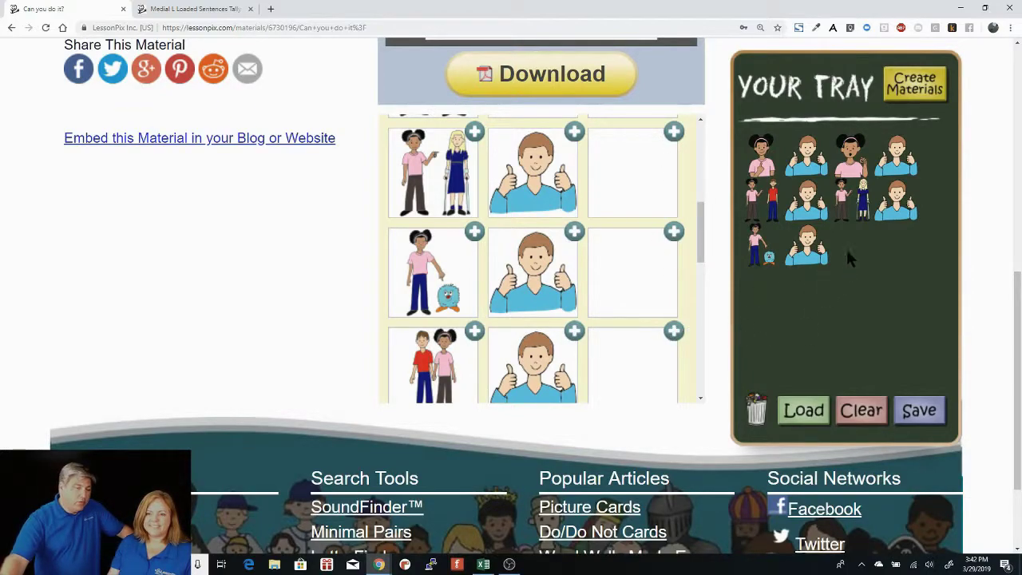
- Start a Picture Cards material from a tray that includes Blank pictures, and review the Blank entries in its picture details
{"action": "left_click", "coordinate": [916, 84]}
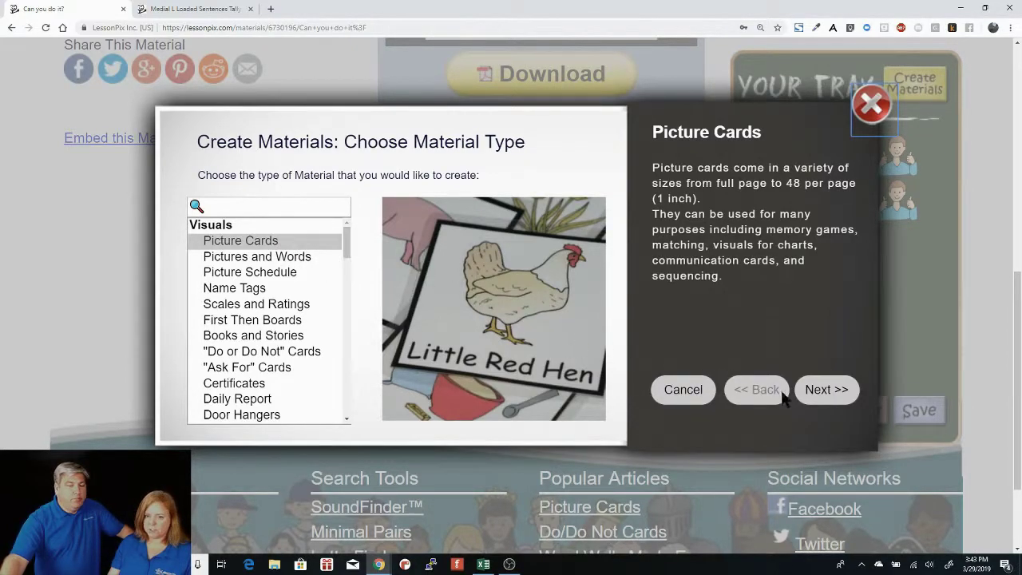
{"action": "left_click", "coordinate": [827, 390]}
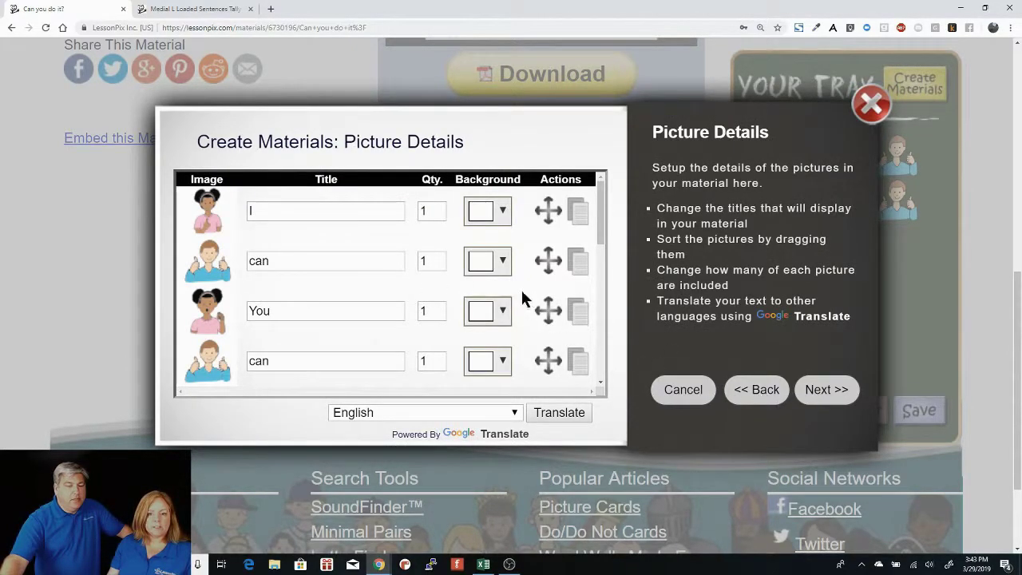
{"action": "left_click_drag", "start_coordinate": [601, 217], "coordinate": [581, 369]}
{"action": "double_click", "coordinate": [316, 261]}
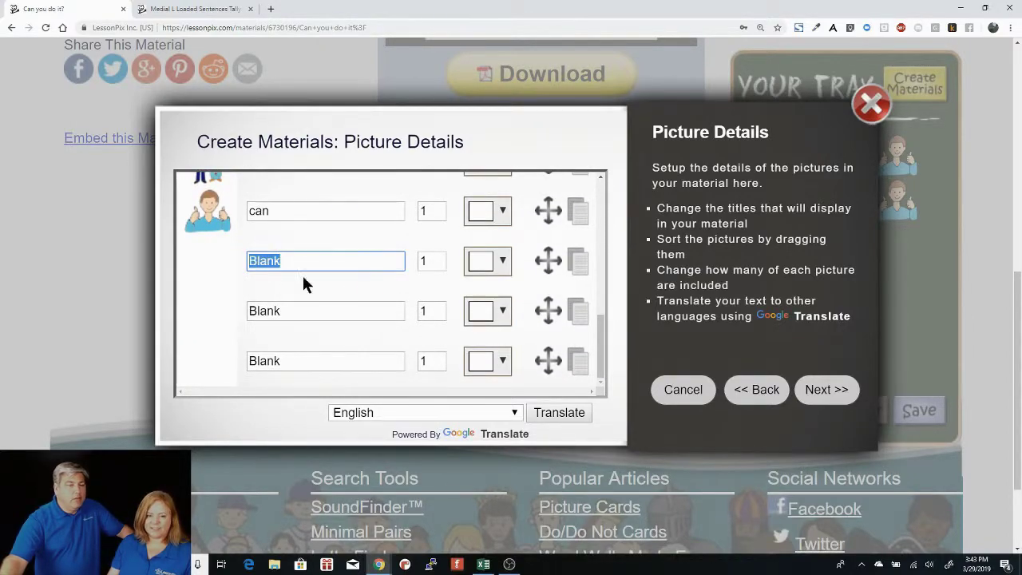
- Place the picture cards in a grid with 3 columns and 4 rows and open the grid layout
{"action": "left_click", "coordinate": [832, 391]}
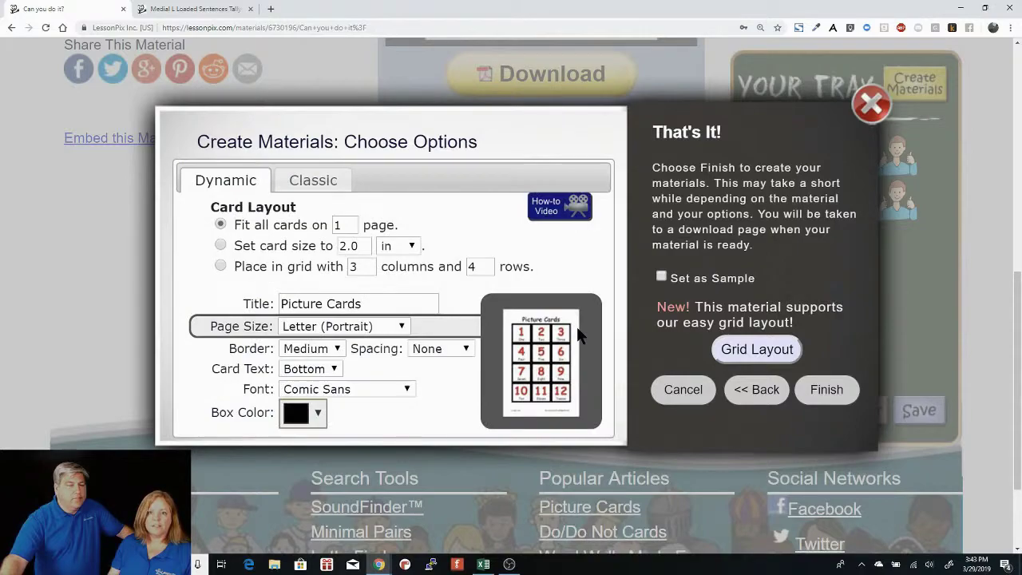
{"action": "left_click", "coordinate": [220, 266]}
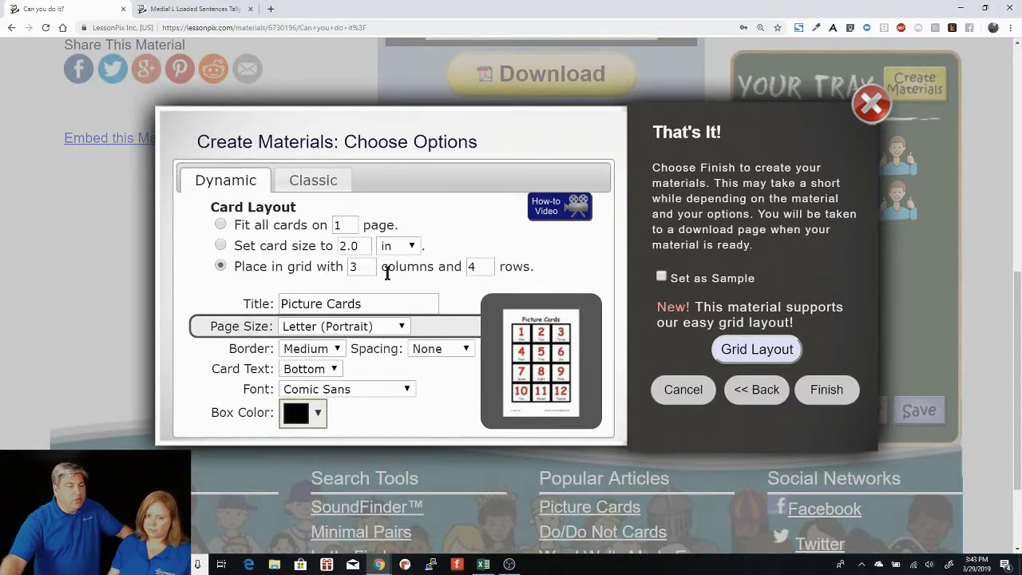
{"action": "left_click", "coordinate": [750, 355]}
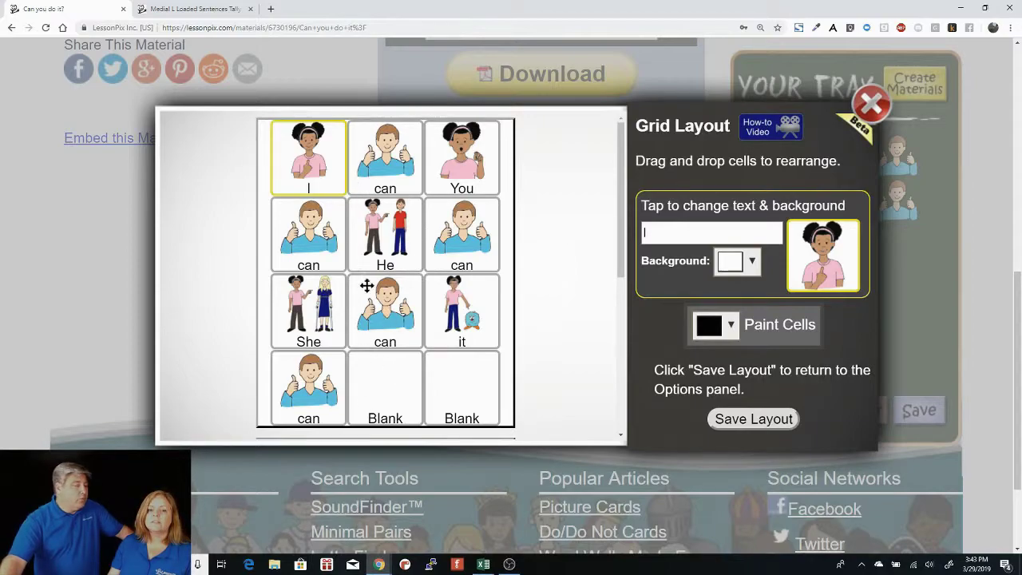
- Remove the "Blank" captions from the two empty cells in the fourth row and the first cell of the second page
{"action": "left_click", "coordinate": [392, 385]}
{"action": "left_click_drag", "start_coordinate": [700, 231], "coordinate": [569, 225]}
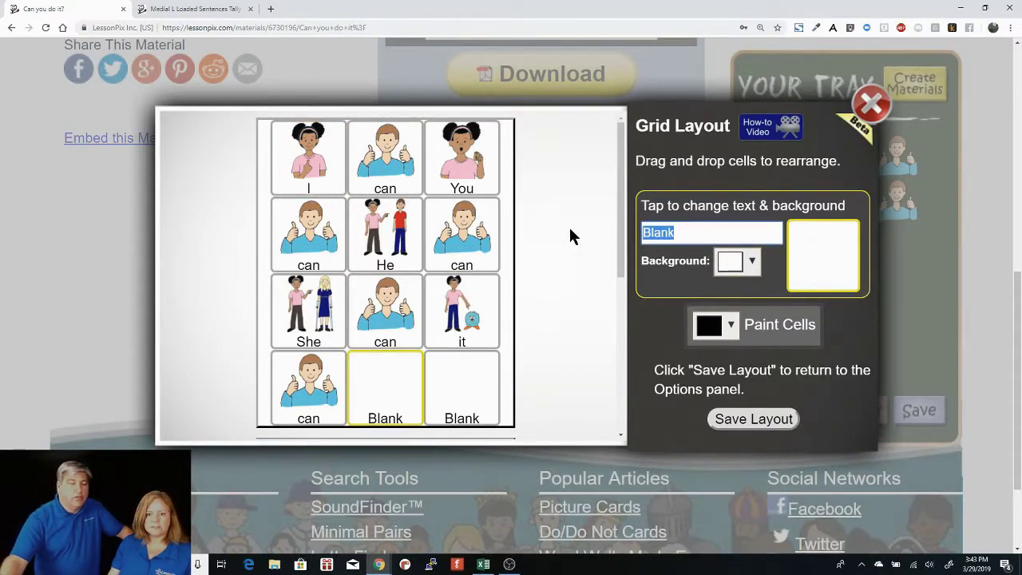
{"action": "key", "text": "BackSpace"}
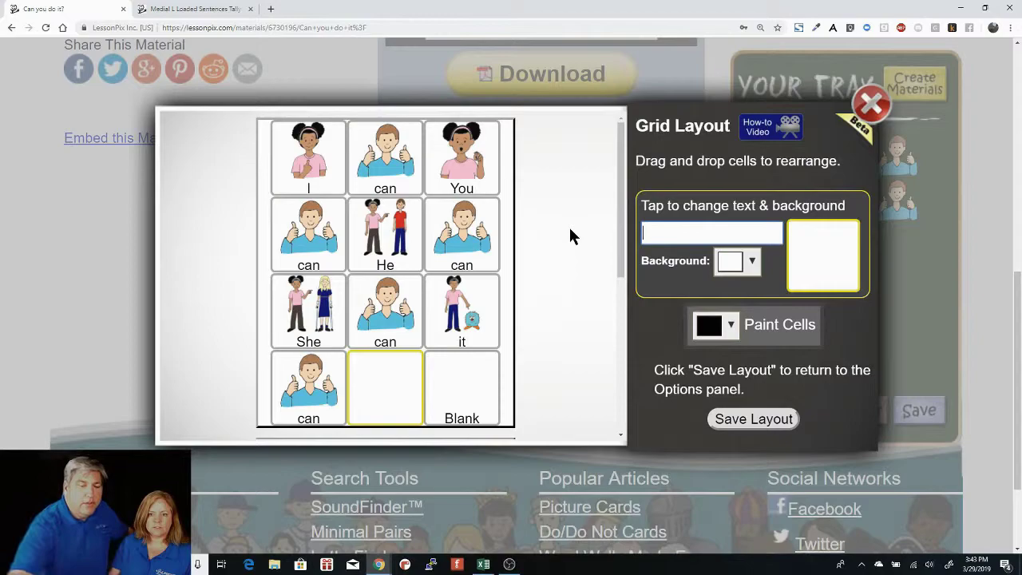
{"action": "left_click", "coordinate": [465, 383]}
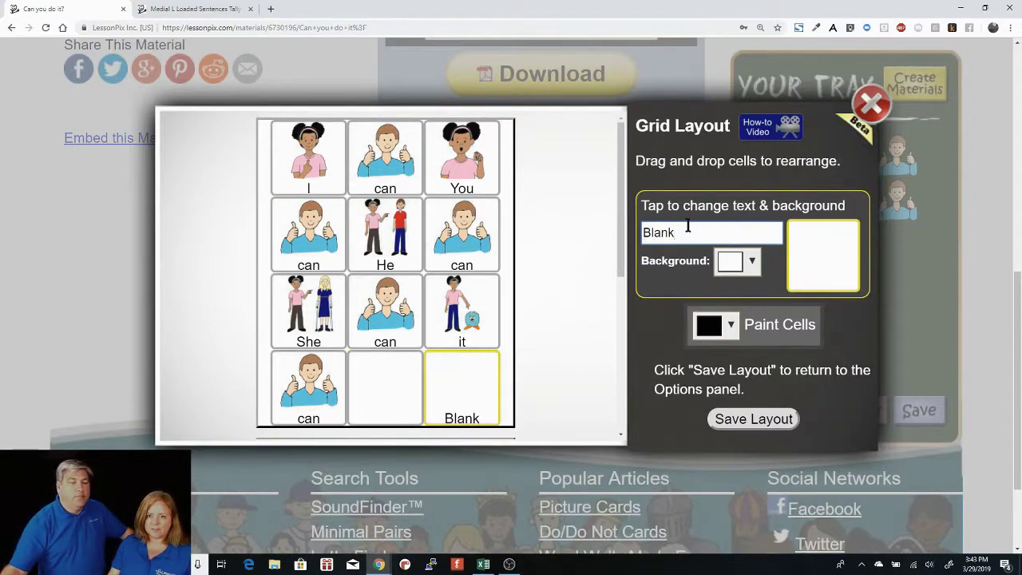
{"action": "left_click_drag", "start_coordinate": [688, 231], "coordinate": [593, 259]}
{"action": "key", "text": "BackSpace"}
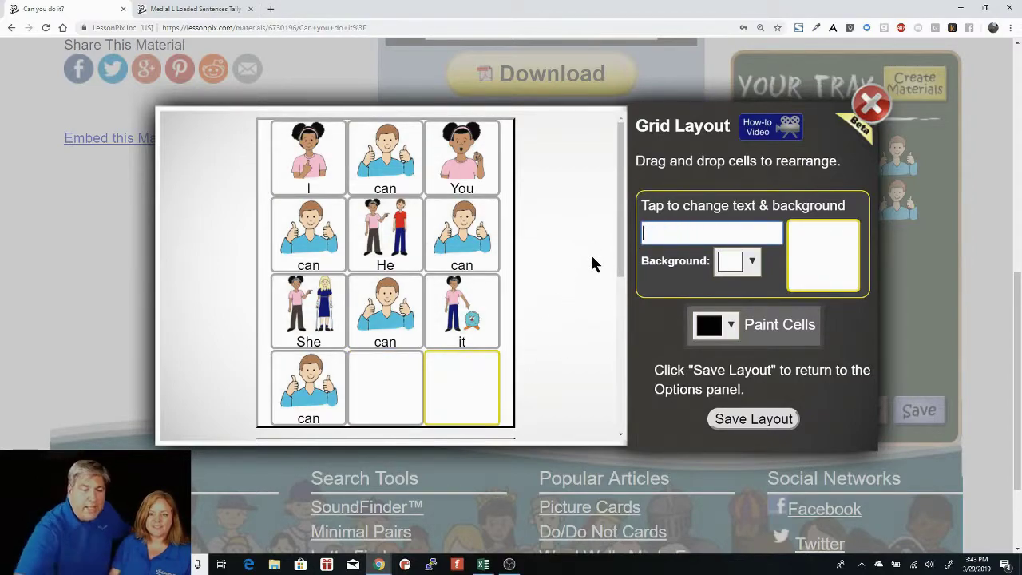
{"action": "left_click_drag", "start_coordinate": [619, 246], "coordinate": [597, 390]}
{"action": "left_click", "coordinate": [324, 194]}
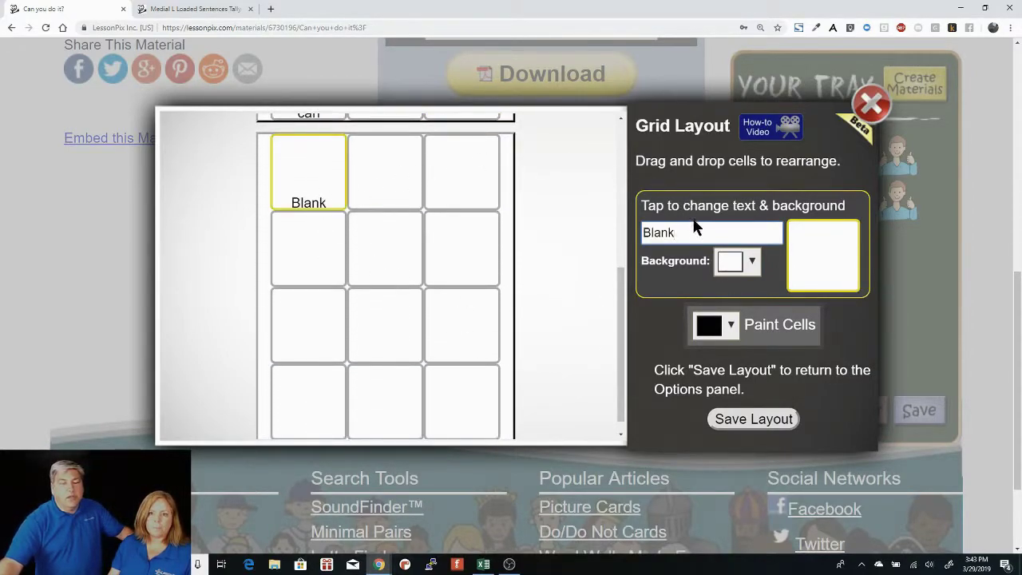
{"action": "left_click_drag", "start_coordinate": [689, 229], "coordinate": [558, 264]}
{"action": "key", "text": "BackSpace"}
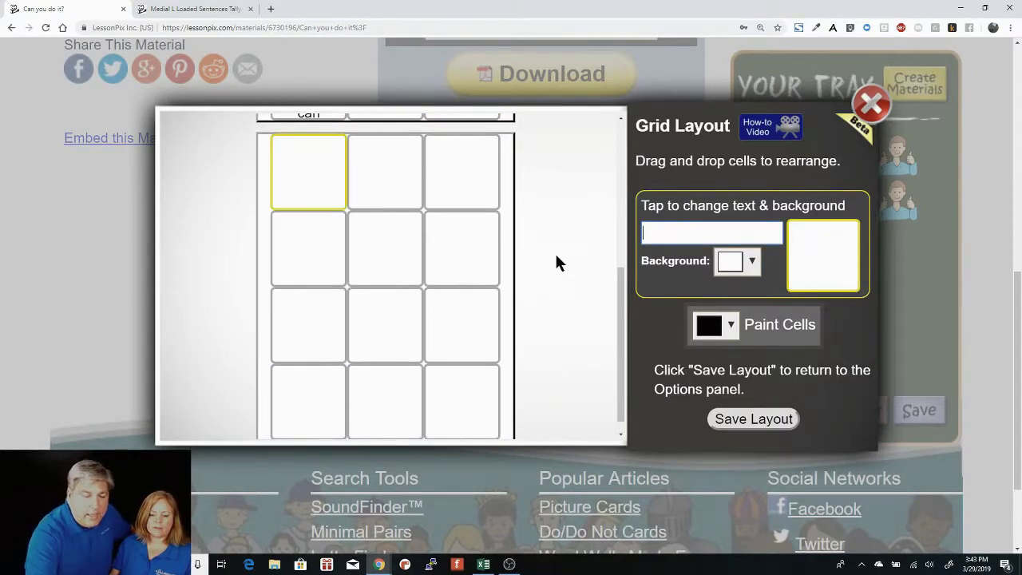
- Rearrange the cards so the second row starts with "You" and "can" and the fourth row starts with "it" and "can"
{"action": "scroll", "coordinate": [484, 330], "scroll_direction": "up", "scroll_amount": 5}
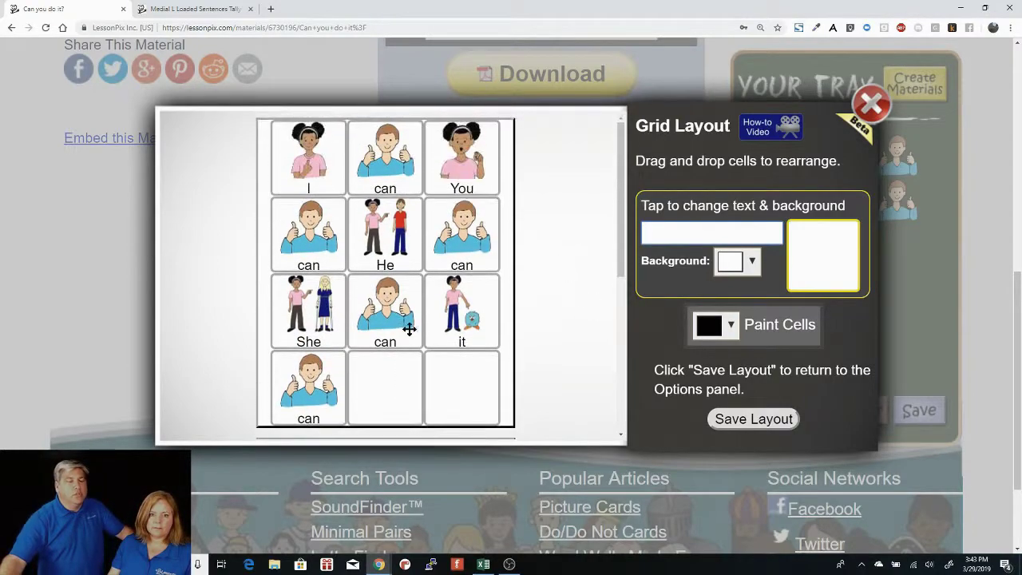
{"action": "left_click_drag", "start_coordinate": [462, 180], "coordinate": [346, 234]}
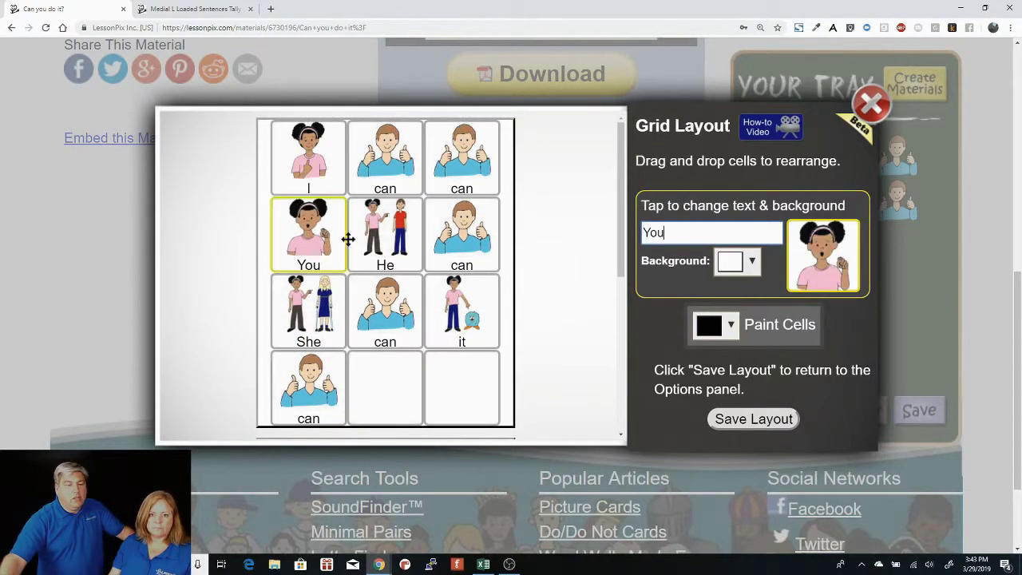
{"action": "left_click_drag", "start_coordinate": [455, 172], "coordinate": [424, 255]}
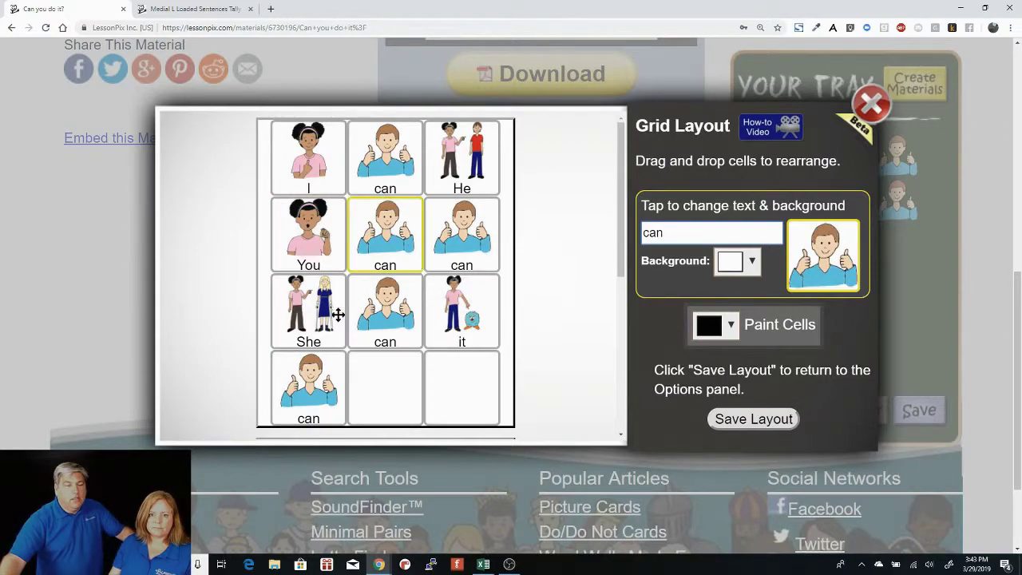
{"action": "left_click", "coordinate": [462, 312]}
{"action": "left_click_drag", "start_coordinate": [461, 311], "coordinate": [399, 378]}
{"action": "left_click_drag", "start_coordinate": [466, 338], "coordinate": [385, 388]}
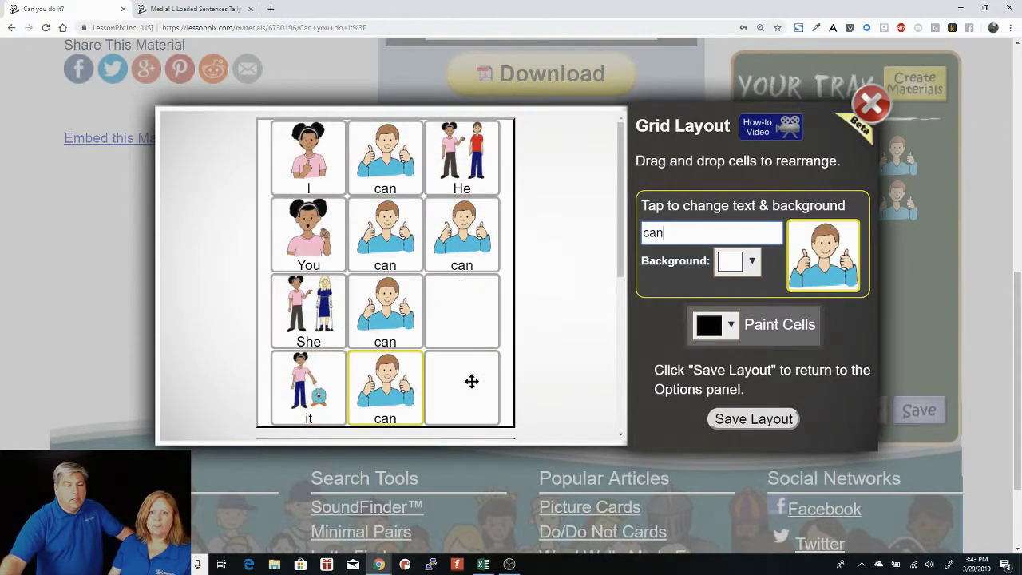
- Move the "He" card and the extra "can" card to the first two cells of the second page
{"action": "scroll", "coordinate": [473, 380], "scroll_direction": "down", "scroll_amount": 2}
{"action": "scroll", "coordinate": [473, 380], "scroll_direction": "down", "scroll_amount": 2}
{"action": "scroll", "coordinate": [470, 367], "scroll_direction": "up", "scroll_amount": 5}
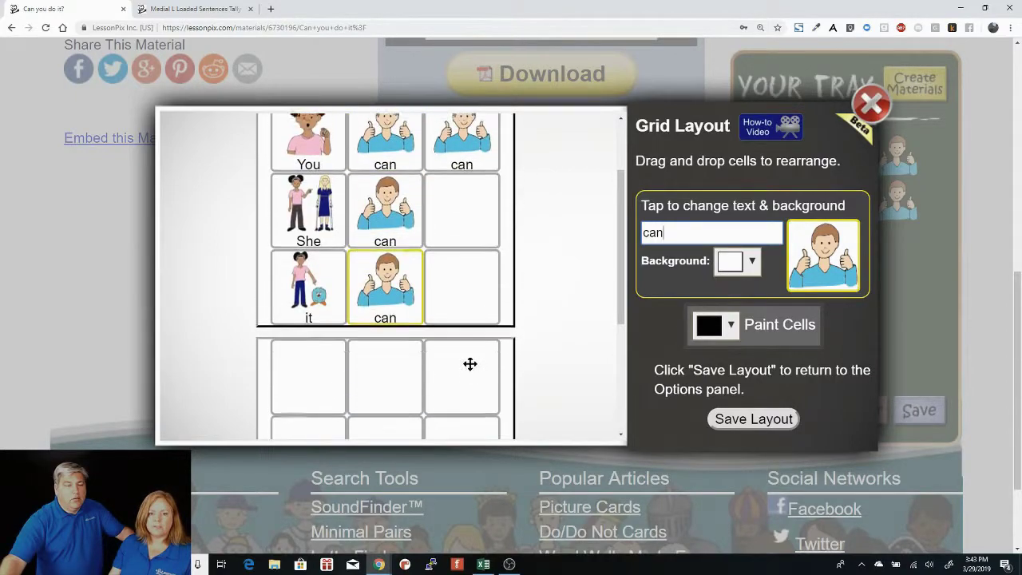
{"action": "left_click_drag", "start_coordinate": [462, 187], "coordinate": [313, 174]}
{"action": "scroll", "coordinate": [443, 249], "scroll_direction": "up", "scroll_amount": 4}
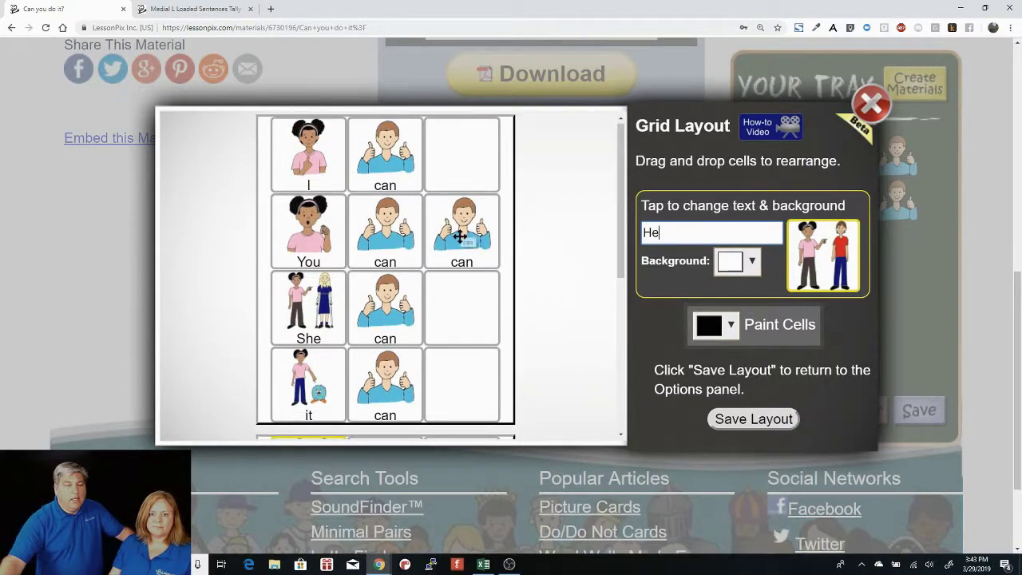
{"action": "left_click_drag", "start_coordinate": [461, 231], "coordinate": [391, 416]}
{"action": "scroll", "coordinate": [460, 304], "scroll_direction": "up", "scroll_amount": 4}
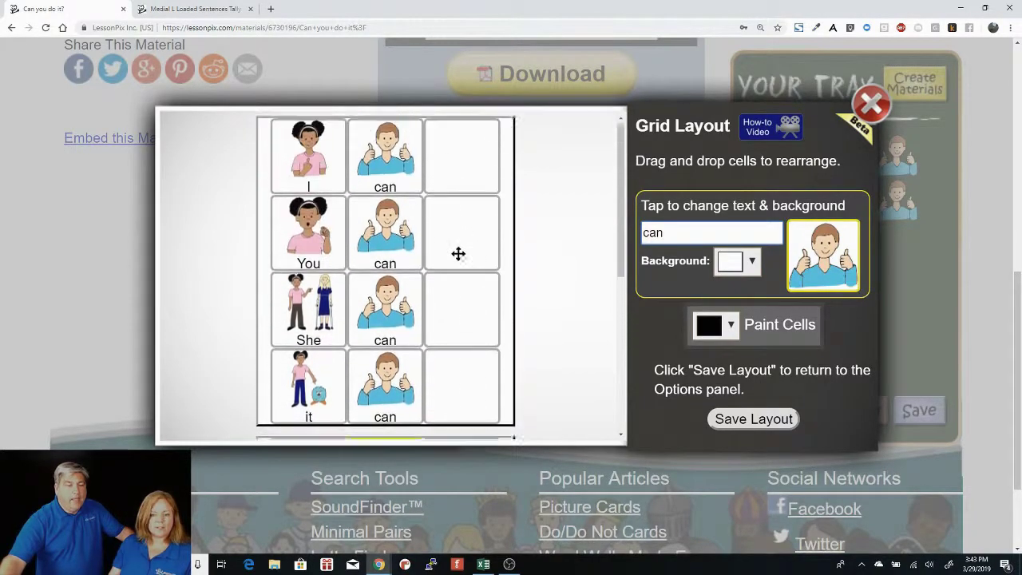
- Review the sentence strips on both pages, save the grid layout, and close the material options without creating the material
{"action": "scroll", "coordinate": [459, 348], "scroll_direction": "down", "scroll_amount": 3}
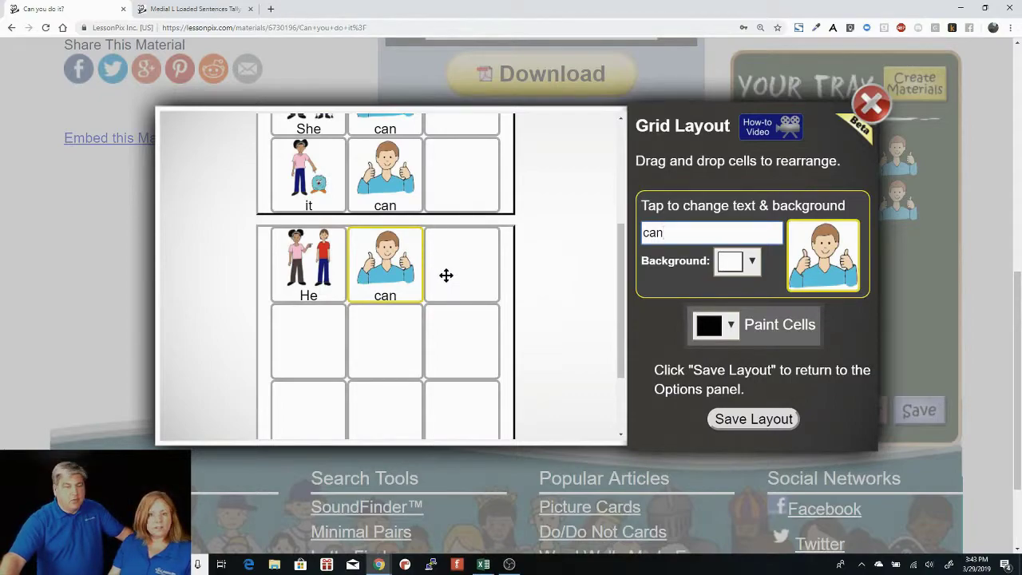
{"action": "scroll", "coordinate": [465, 273], "scroll_direction": "up", "scroll_amount": 4}
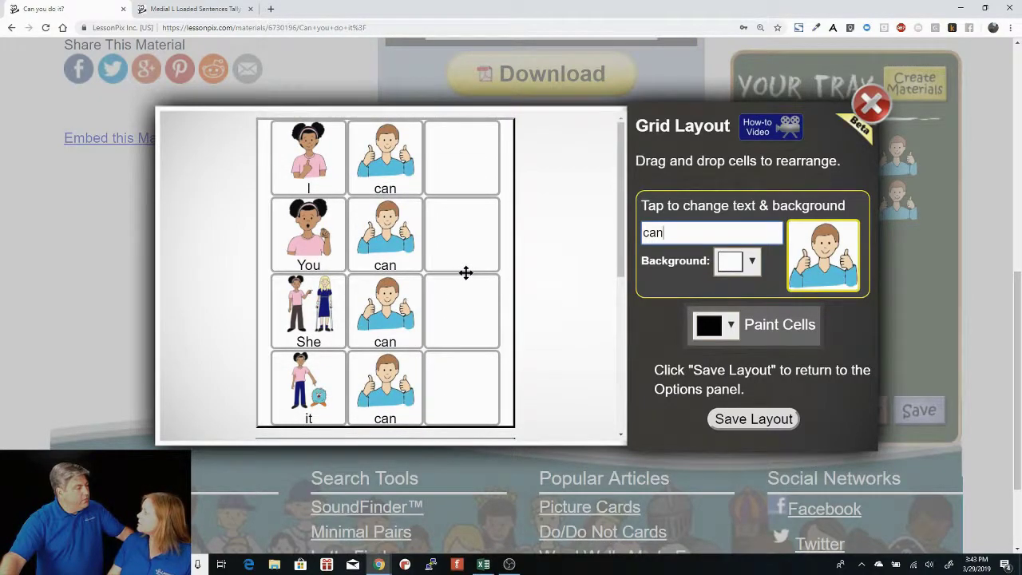
{"action": "scroll", "coordinate": [465, 273], "scroll_direction": "up", "scroll_amount": 1}
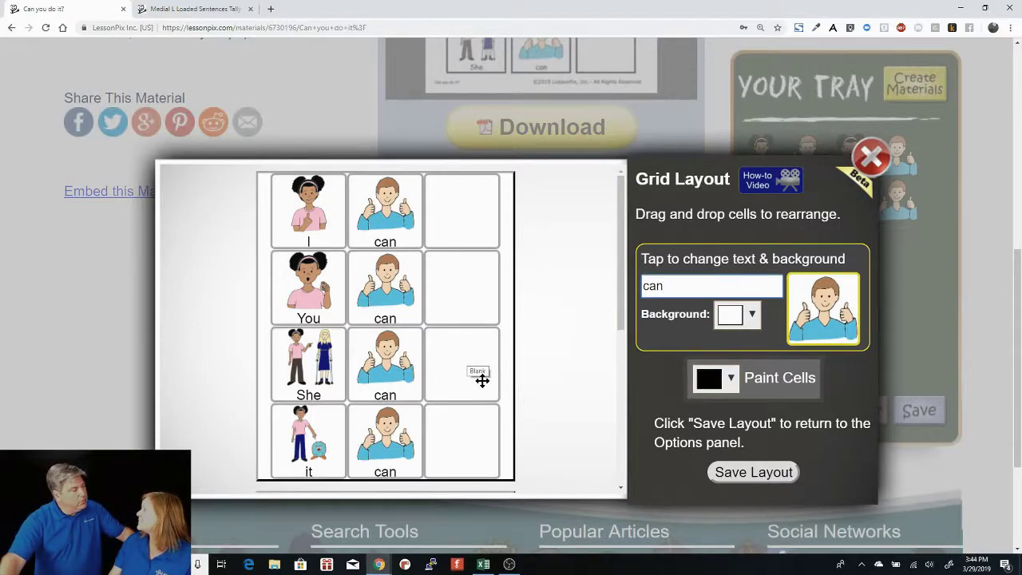
{"action": "scroll", "coordinate": [483, 381], "scroll_direction": "down", "scroll_amount": 3}
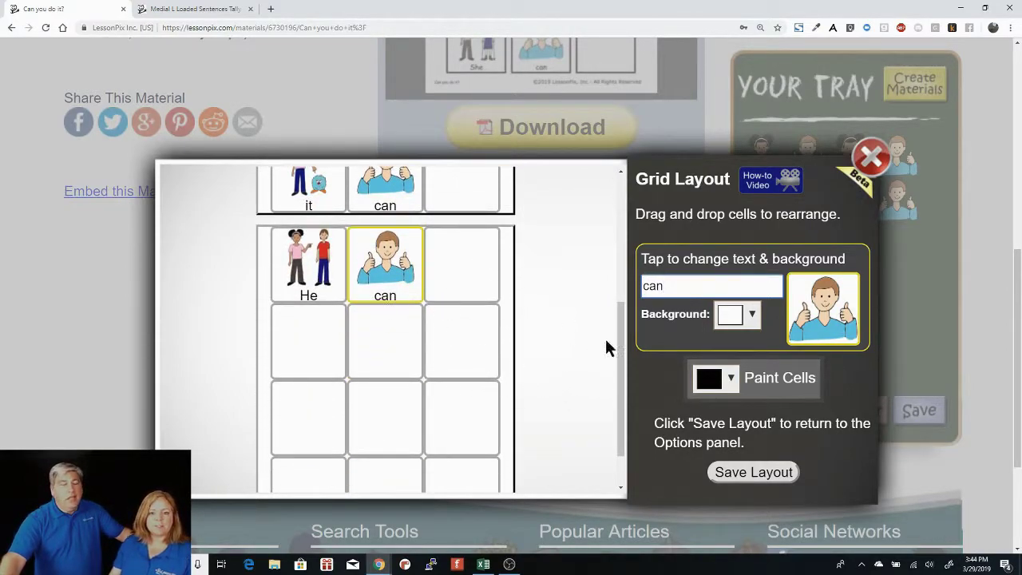
{"action": "left_click", "coordinate": [754, 472]}
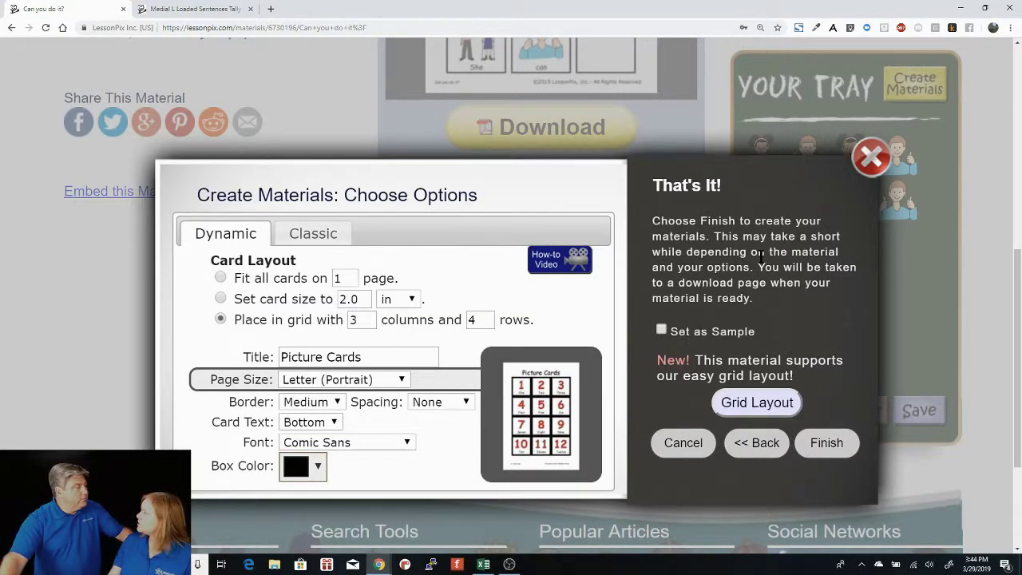
{"action": "left_click", "coordinate": [871, 156]}
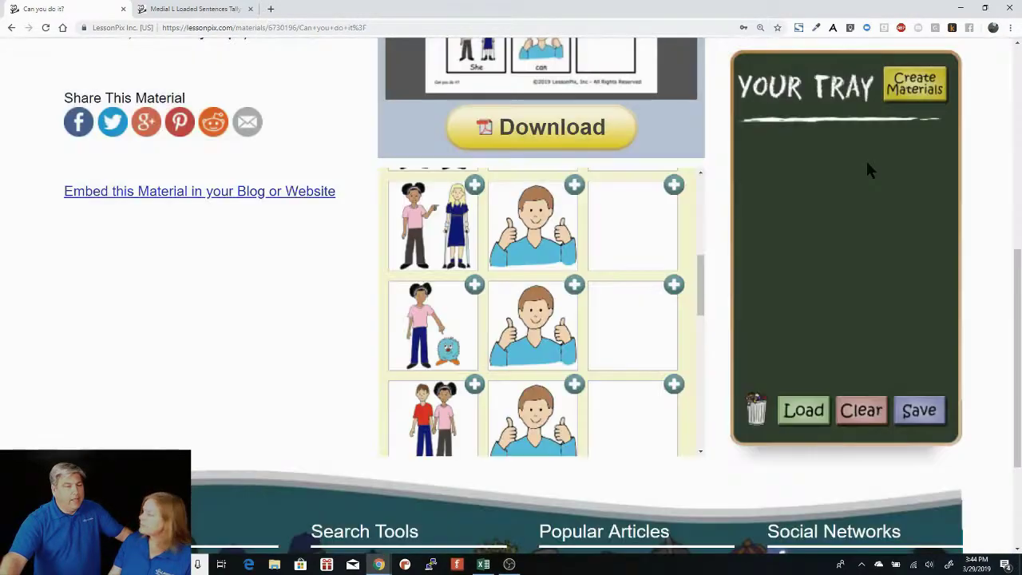
- Examine the "Can you do it?" material's description, preview and list of pictures used
{"action": "scroll", "coordinate": [757, 209], "scroll_direction": "up", "scroll_amount": 6}
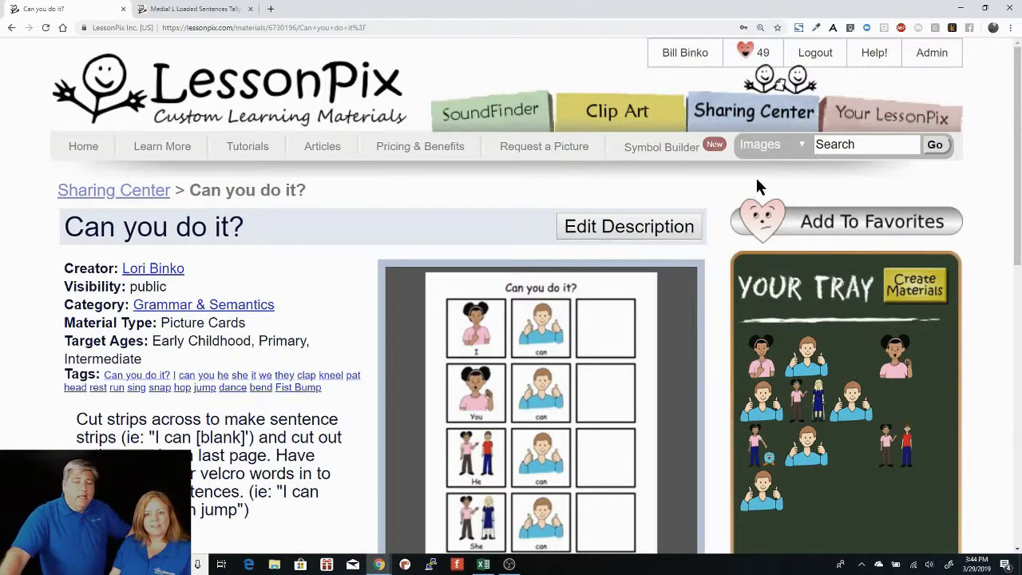
{"action": "scroll", "coordinate": [850, 363], "scroll_direction": "down", "scroll_amount": 2}
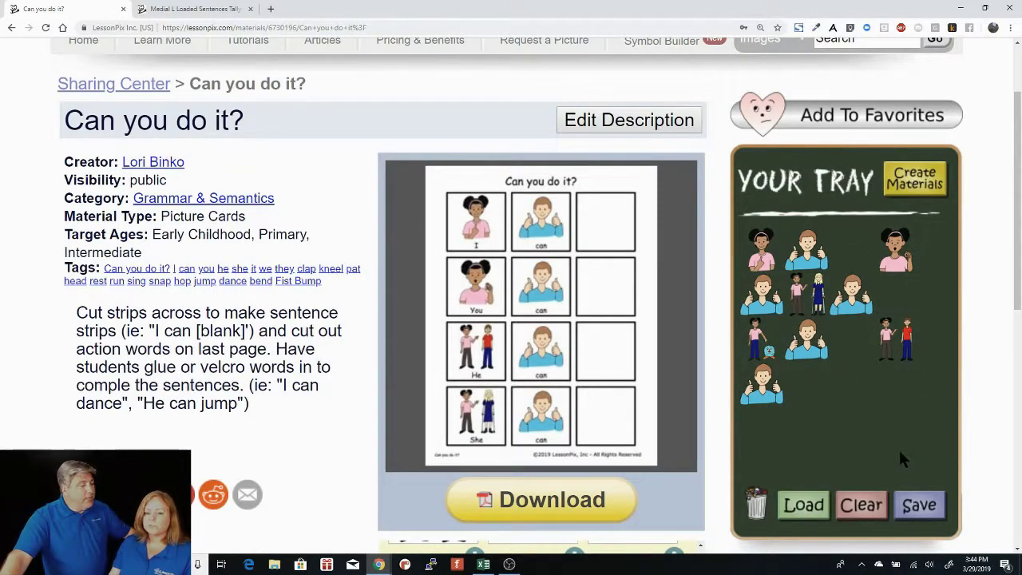
{"action": "scroll", "coordinate": [678, 352], "scroll_direction": "down", "scroll_amount": 6}
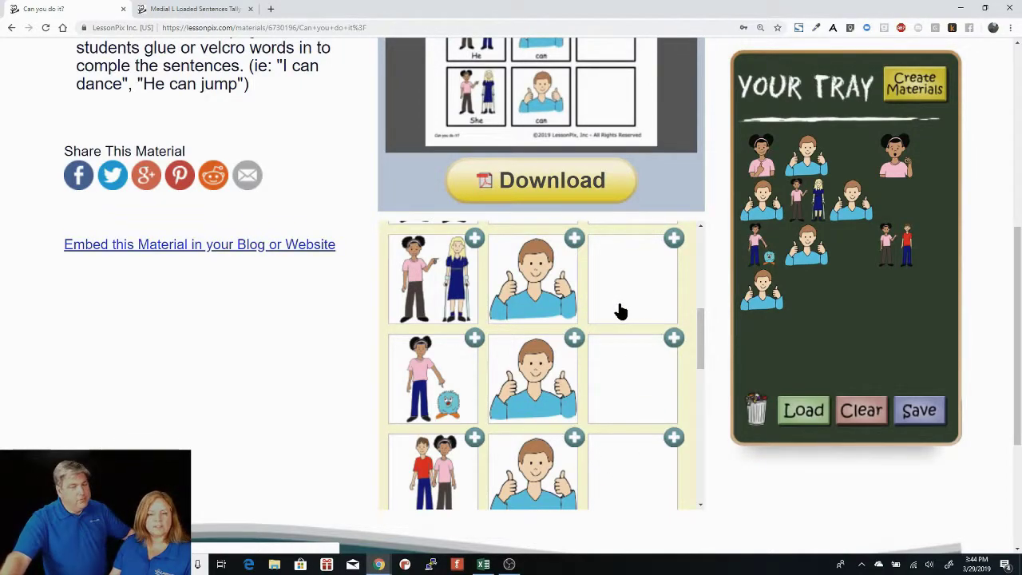
{"action": "scroll", "coordinate": [622, 312], "scroll_direction": "up", "scroll_amount": 5}
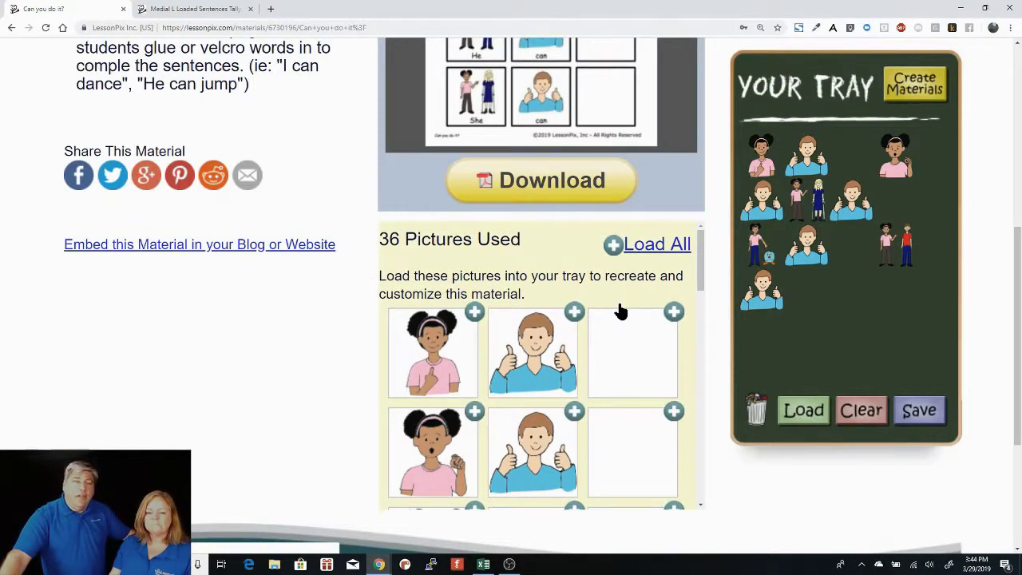